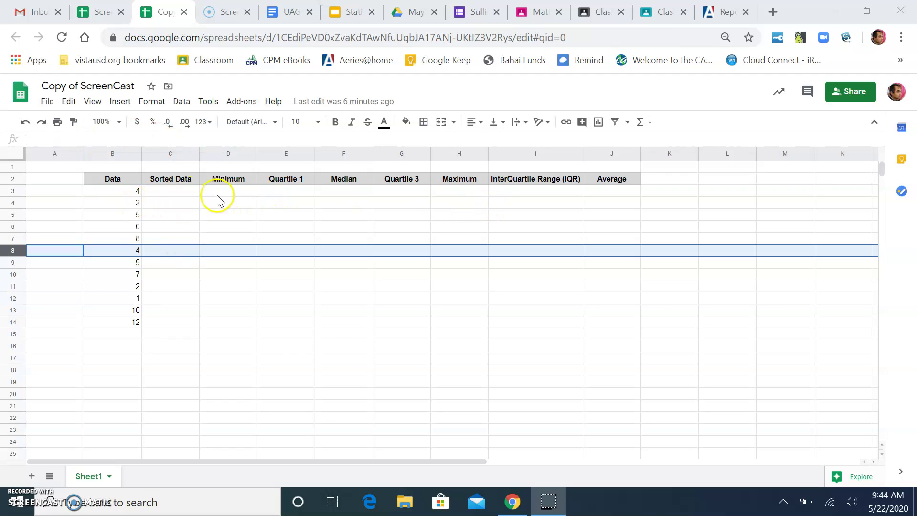
Step: Select the Data values B3:B14 and copy them
left_click(121, 190)
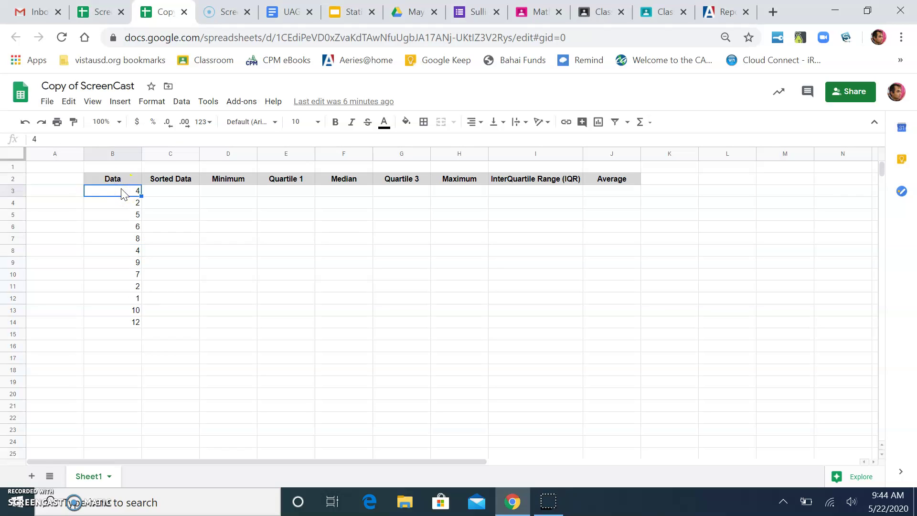
key("shift+Down")
key("shift+Down")
key("shift+Down")
key("shift+Down")
key("shift+Down")
key("shift+Down")
key("shift+Down")
key("shift+Down")
key("shift+Down")
key("shift+Down")
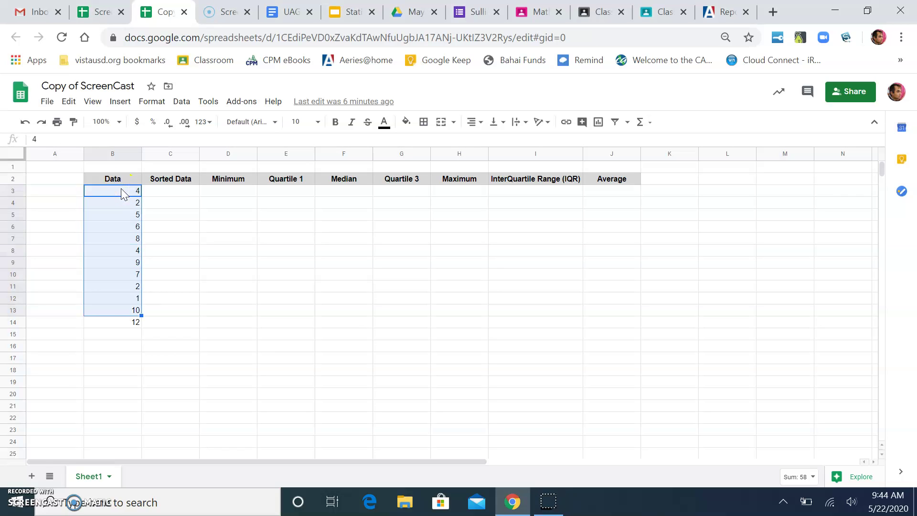
key("shift+Down")
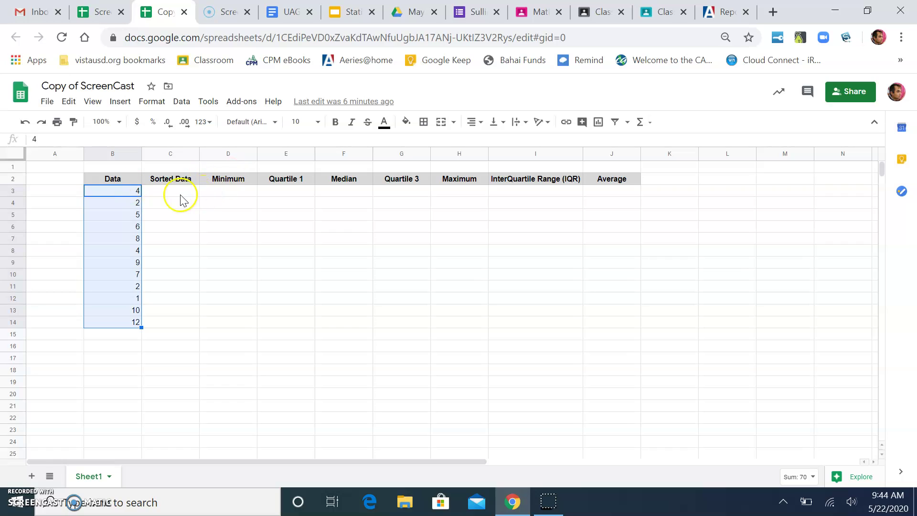
left_click(180, 198)
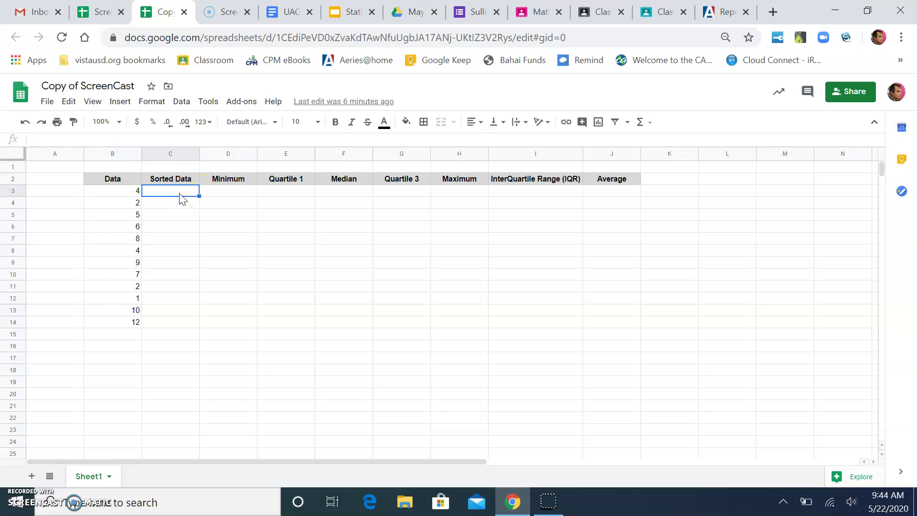
left_click(127, 197)
left_click(126, 324, "shift")
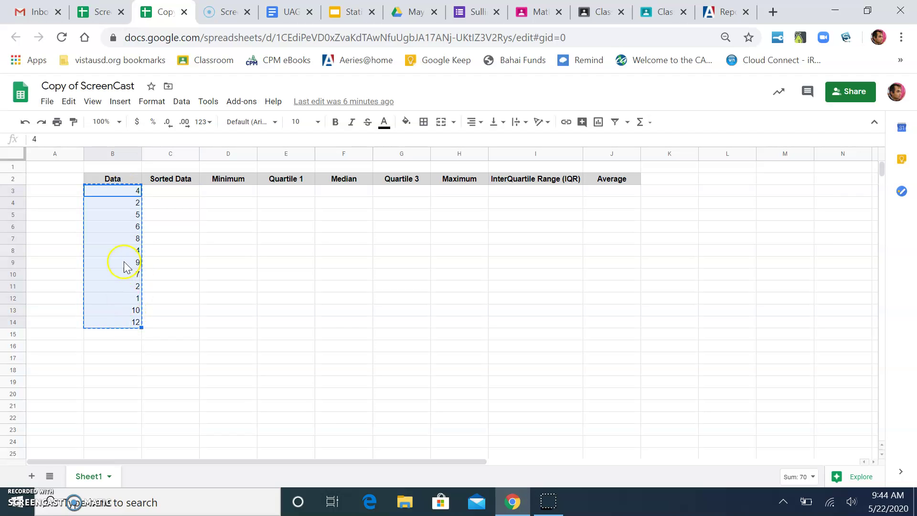
left_click(48, 103)
left_click(72, 104)
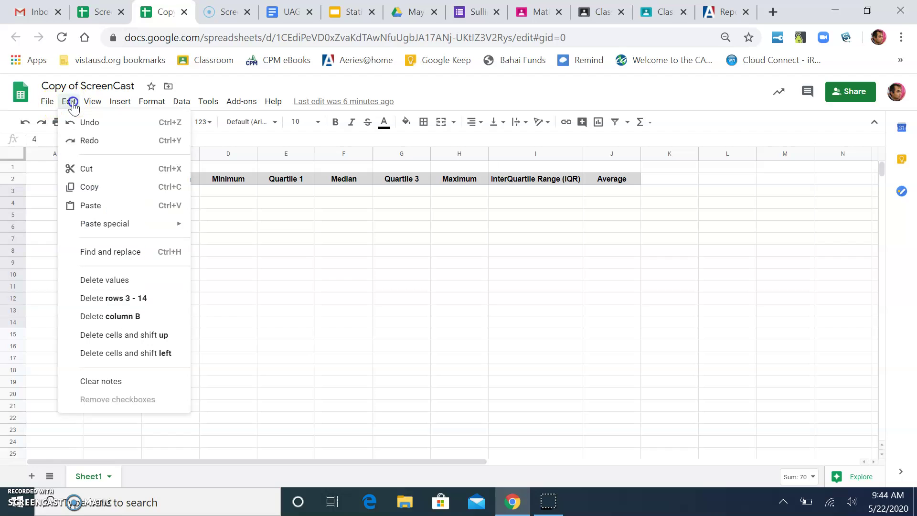
left_click(120, 189)
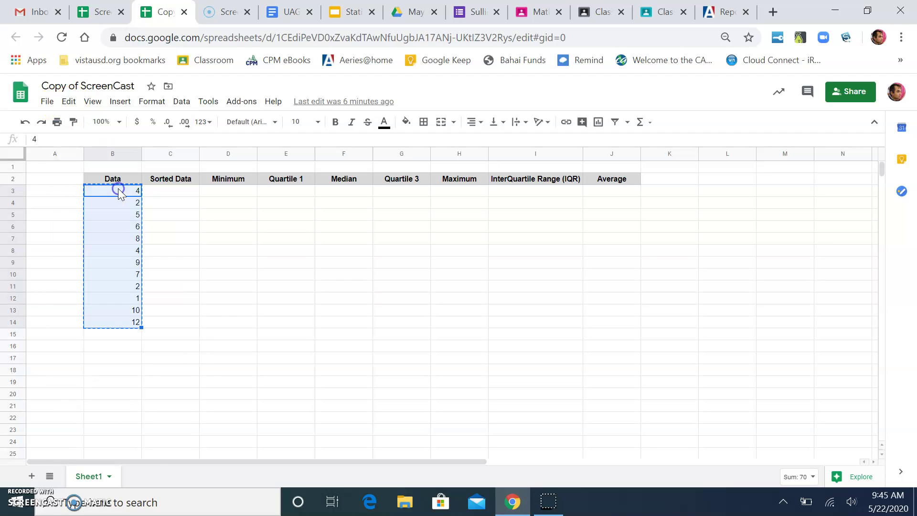
Step: Paste the values into C3 and sort the Sorted Data column A → Z
left_click(155, 198)
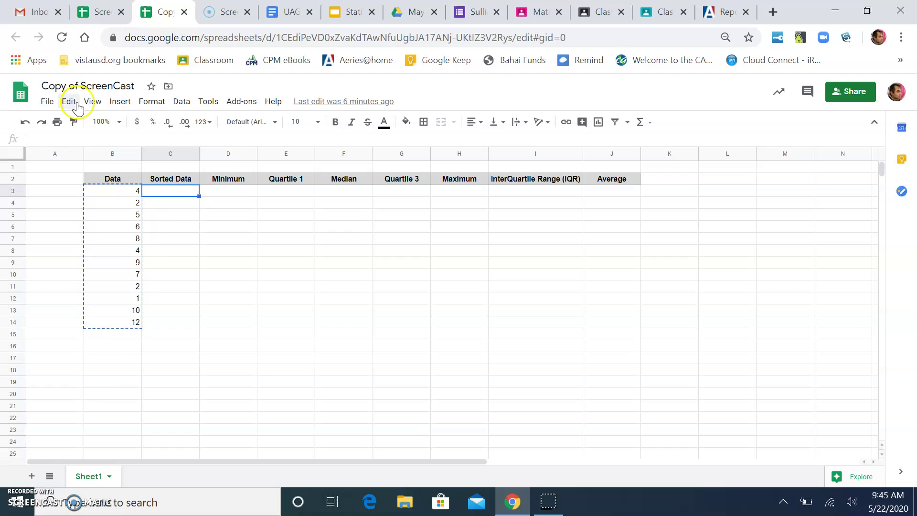
left_click(71, 103)
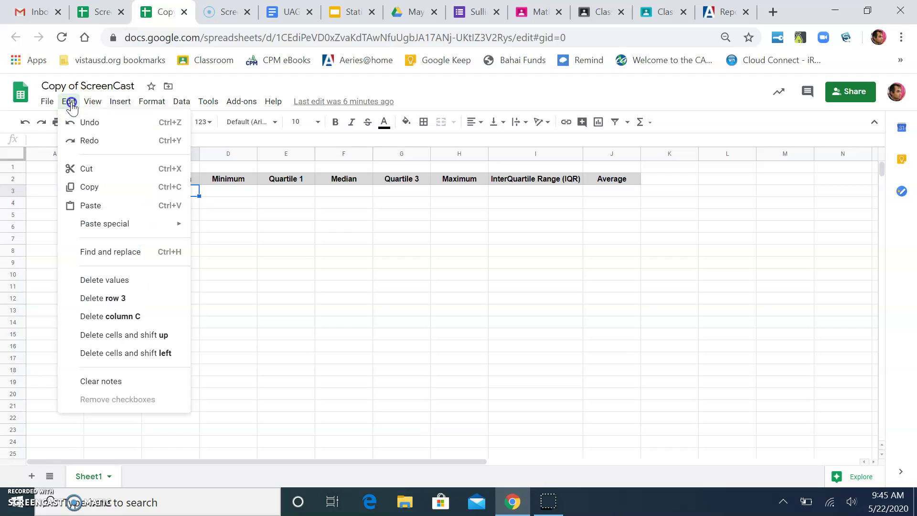
left_click(105, 205)
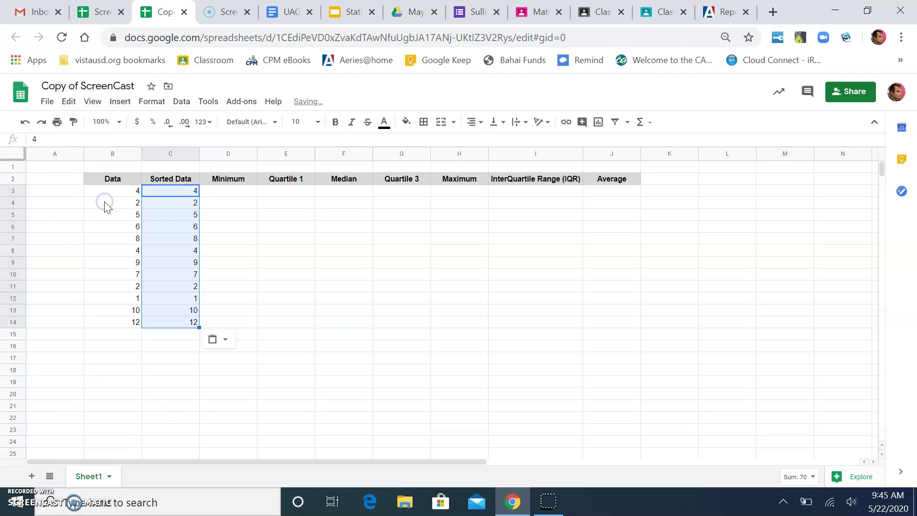
left_click(184, 106)
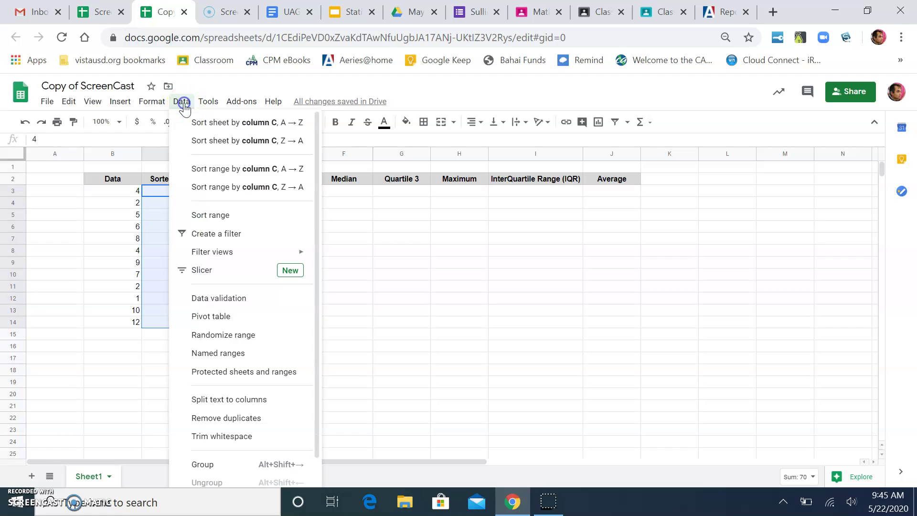
left_click(284, 170)
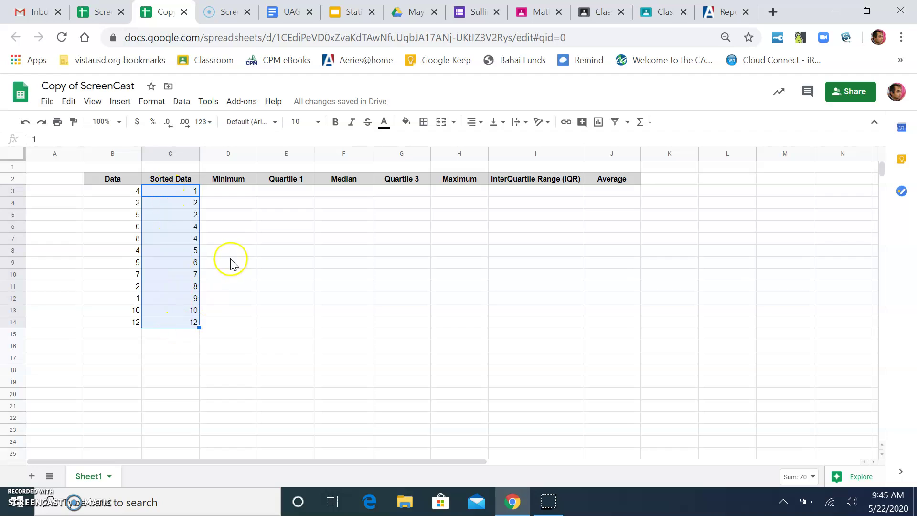
Step: Enter =MIN(B3:B14) in D3 under Minimum, returning 1
left_click(229, 191)
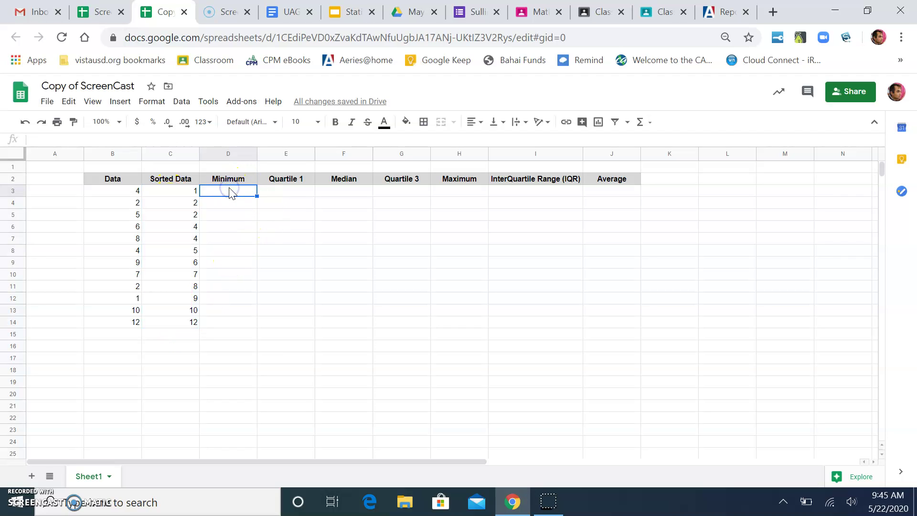
left_click(239, 178)
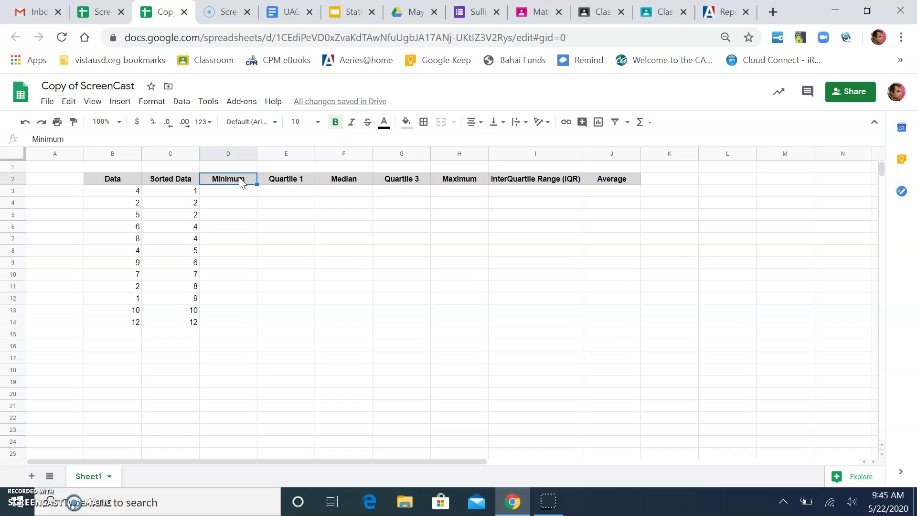
key("shift+Right")
key("shift+Right")
key("shift+Right")
key("shift+Right")
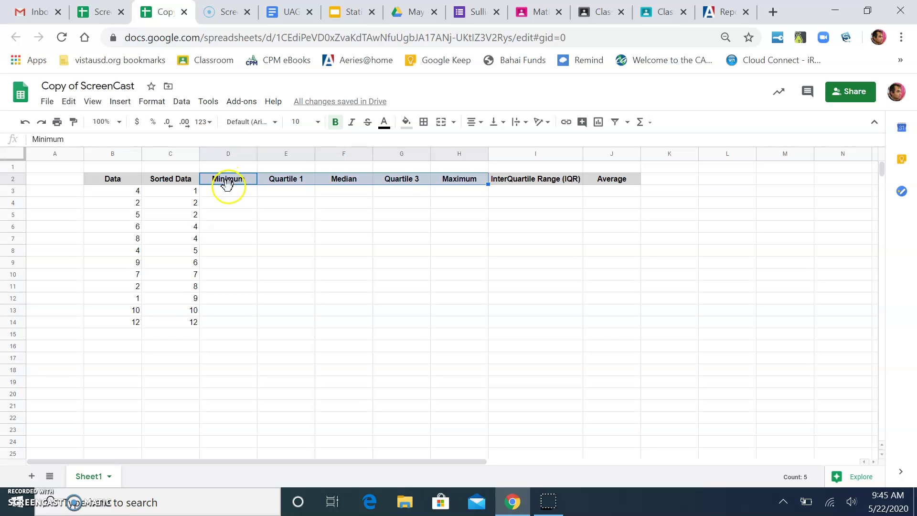
left_click(229, 196)
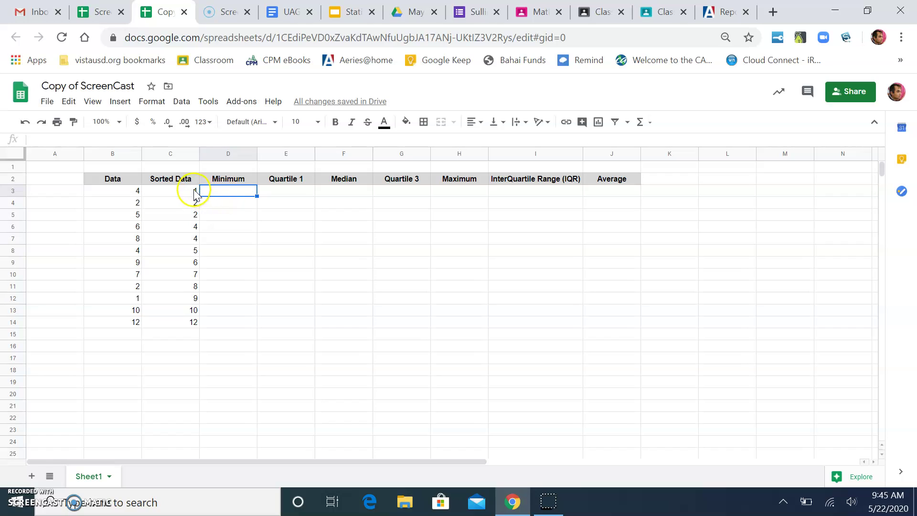
left_click(194, 191)
left_click(227, 191)
type("=")
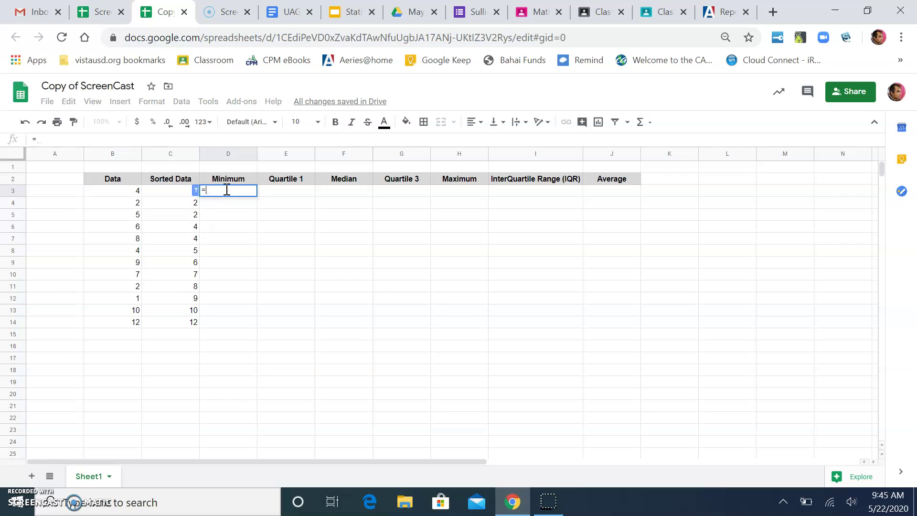
type("min")
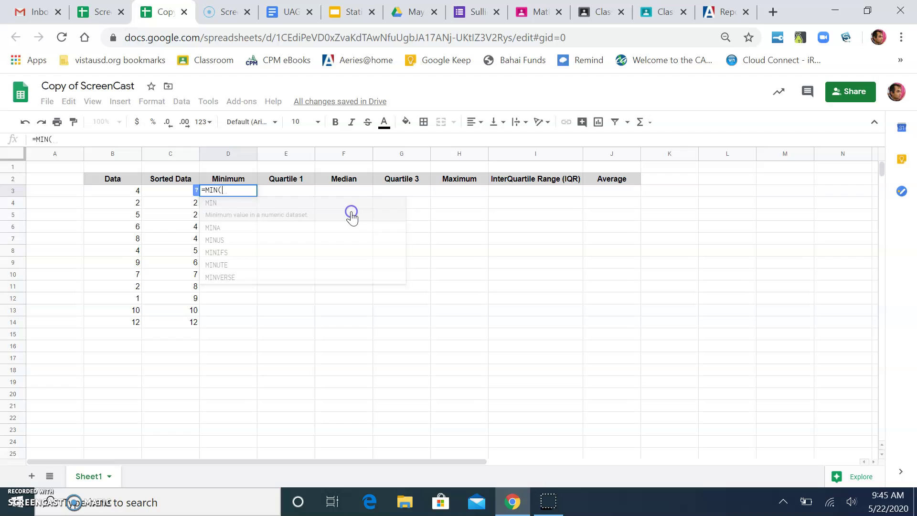
left_click(352, 214)
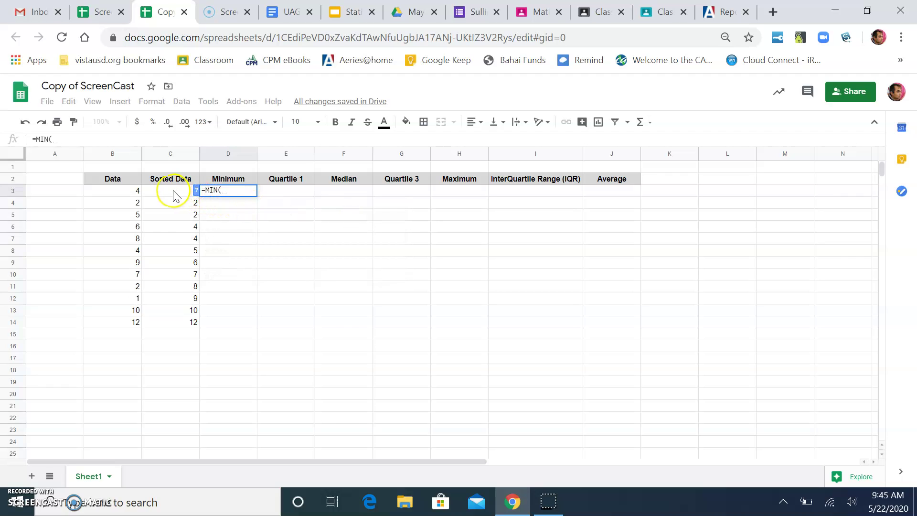
left_click_drag(130, 192, 128, 324)
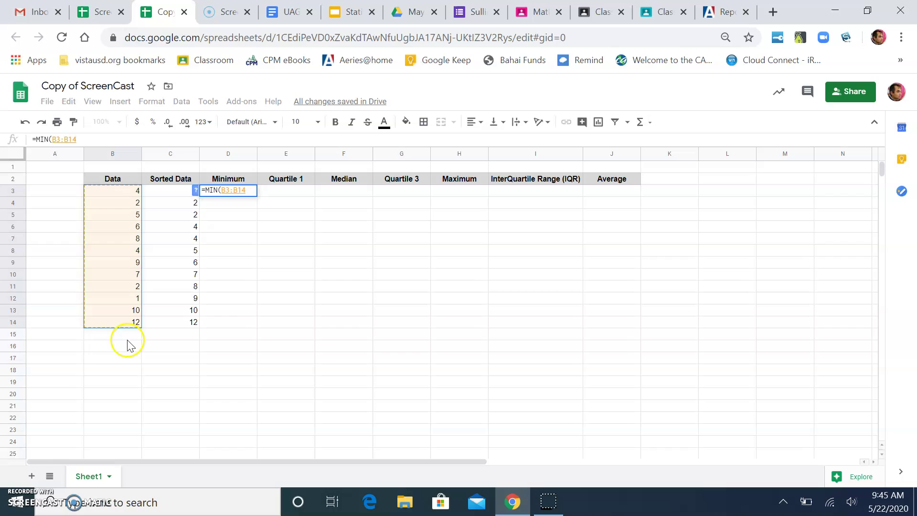
key("Return")
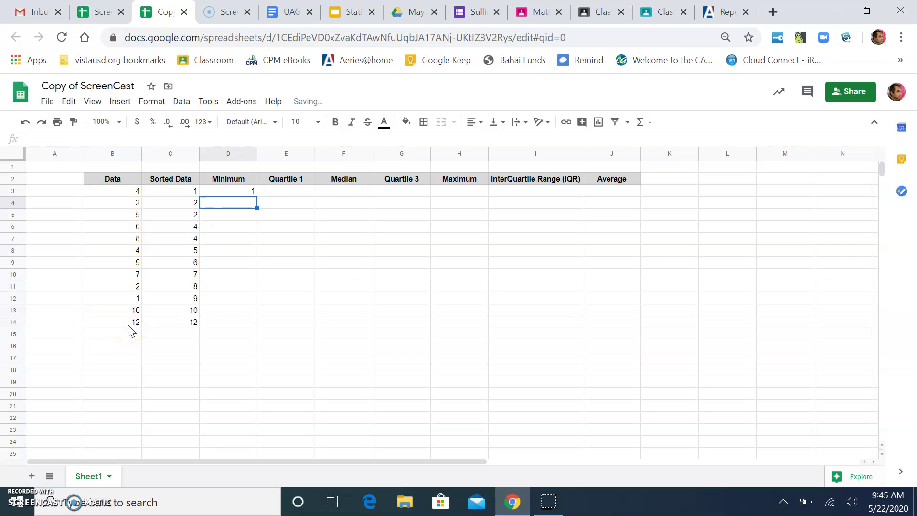
left_click(244, 194)
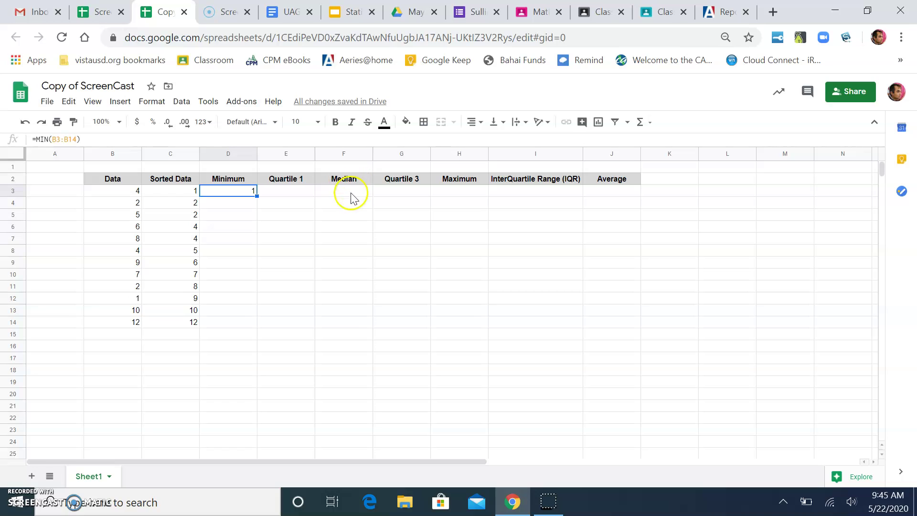
Step: Enter =MAX(B3:B14) in the Maximum cell, returning 12
left_click(444, 194)
type("=")
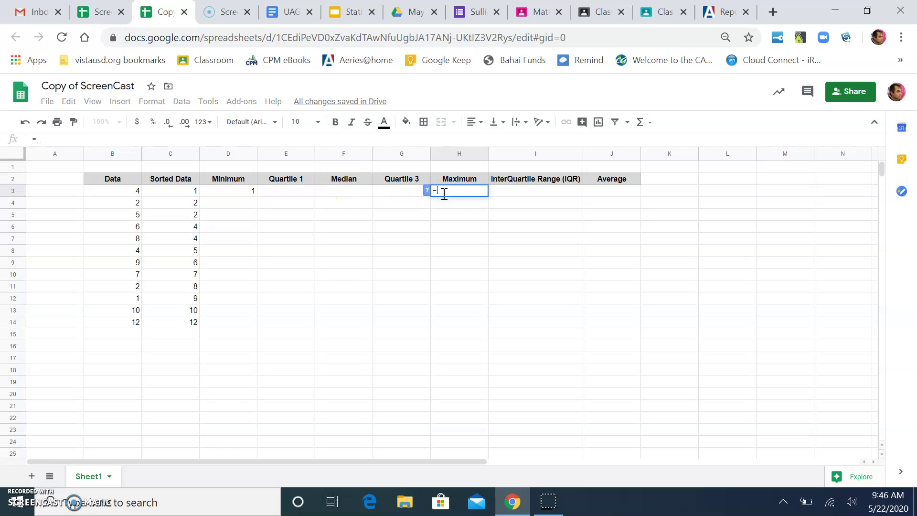
type("max")
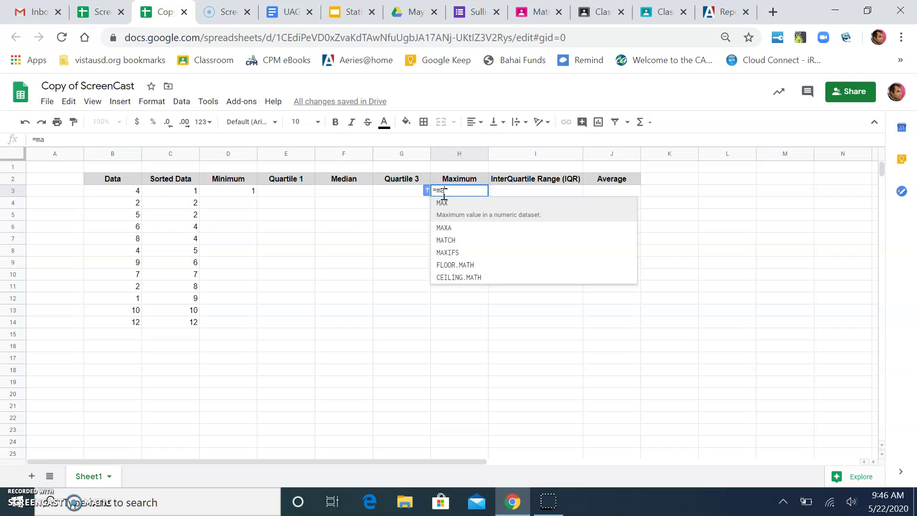
left_click(454, 204)
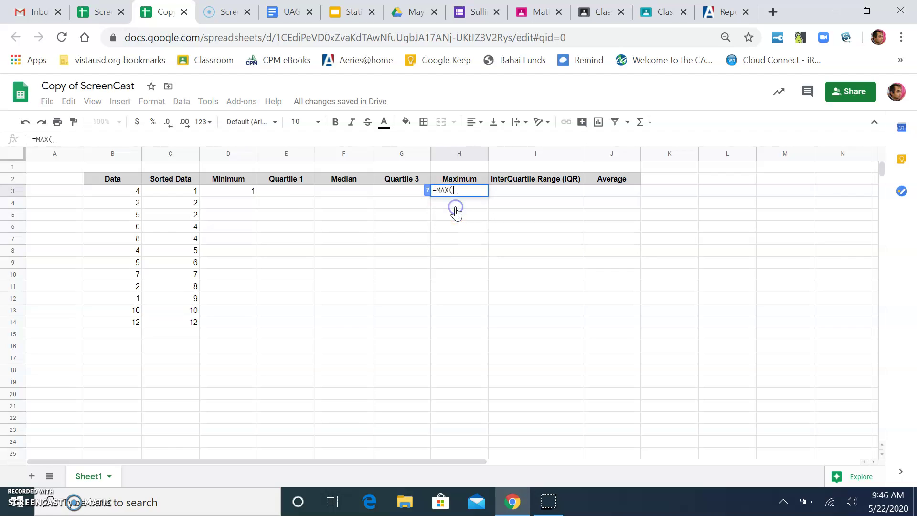
left_click_drag(136, 191, 134, 326)
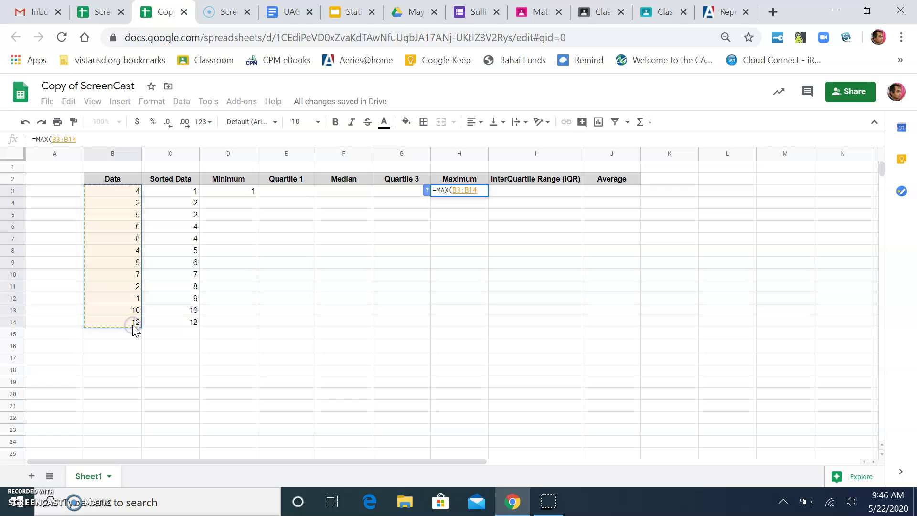
key("Return")
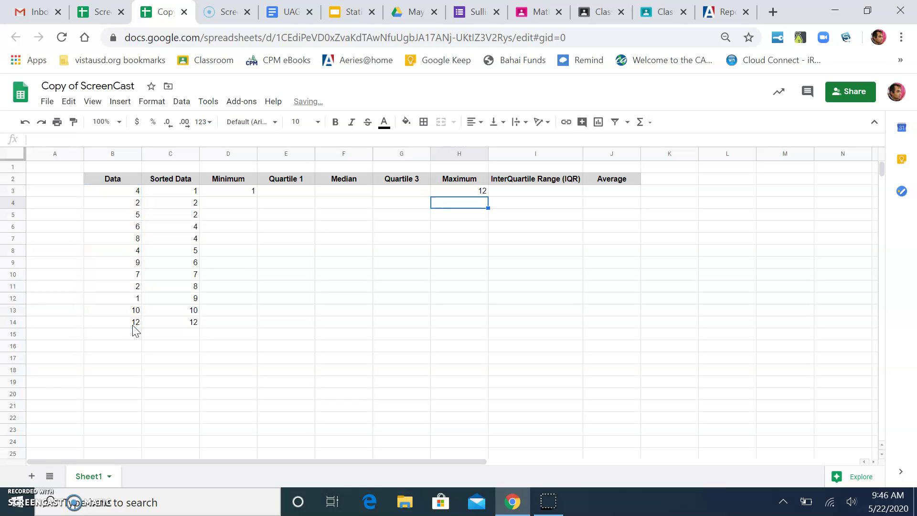
Step: Enter =MEDIAN(B3:B14) in the Median cell F3, returning 5.5
left_click(331, 191)
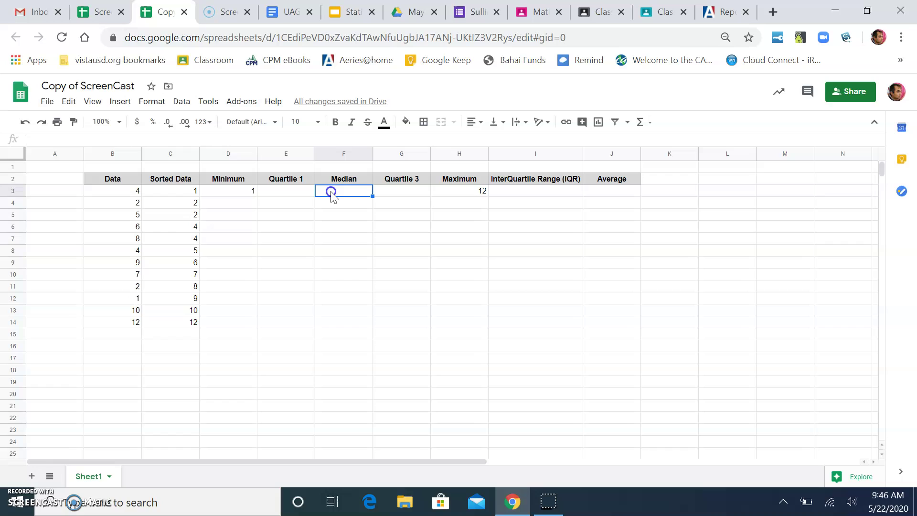
type("=med")
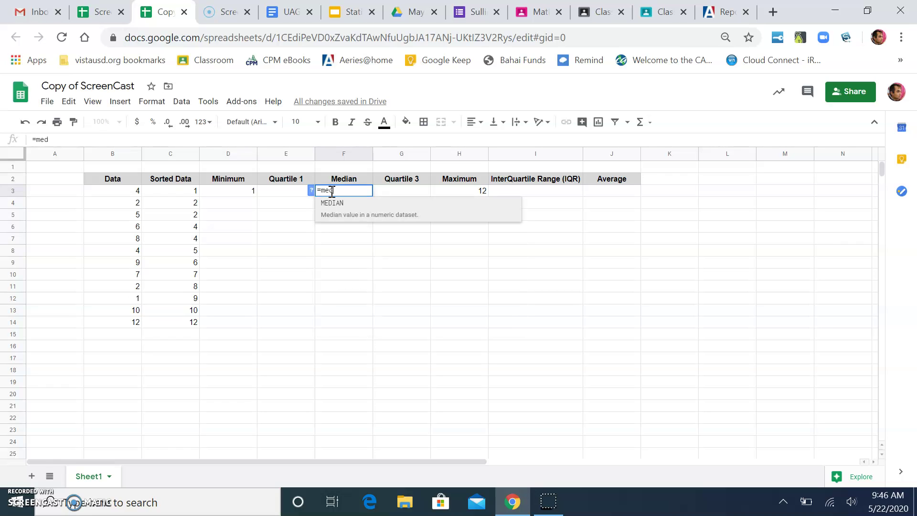
left_click(376, 219)
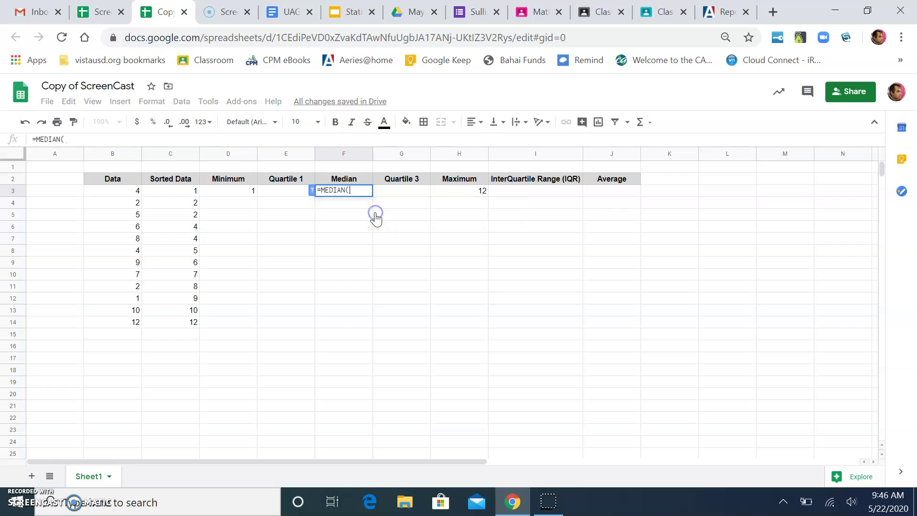
left_click(127, 193)
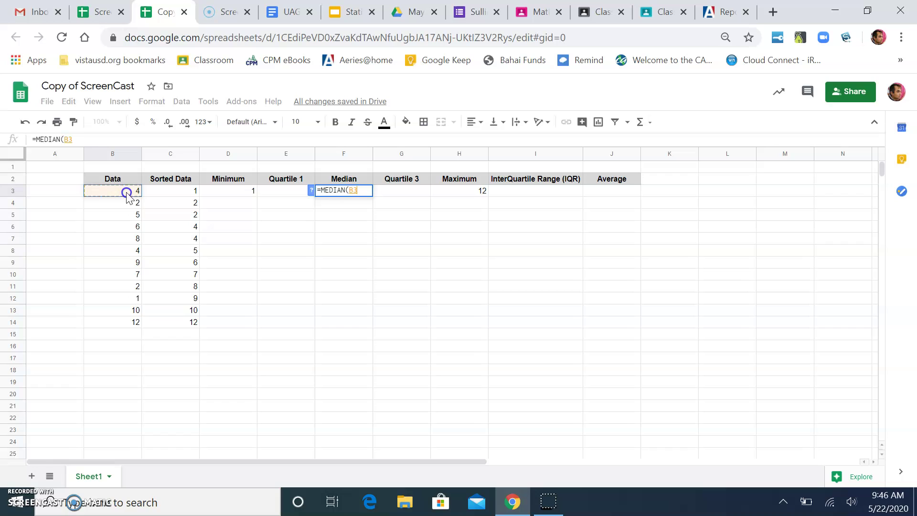
left_click_drag(127, 193, 130, 323)
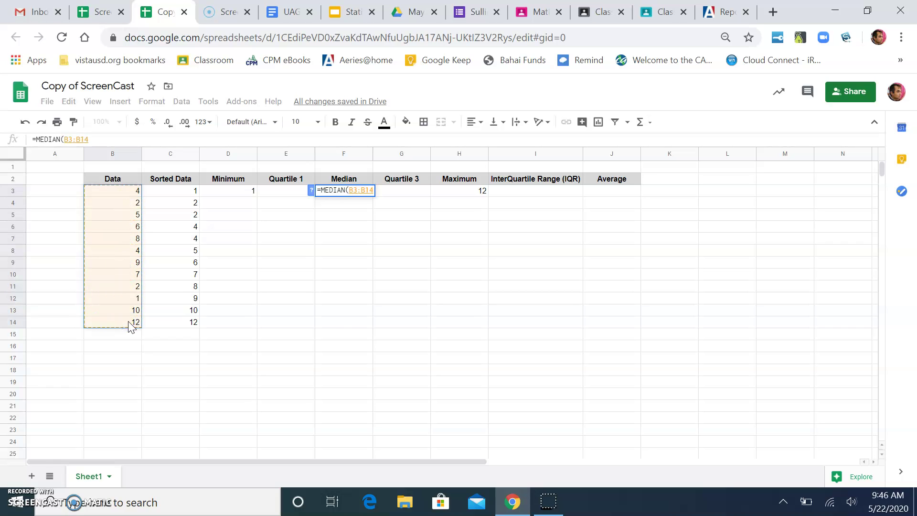
key("Return")
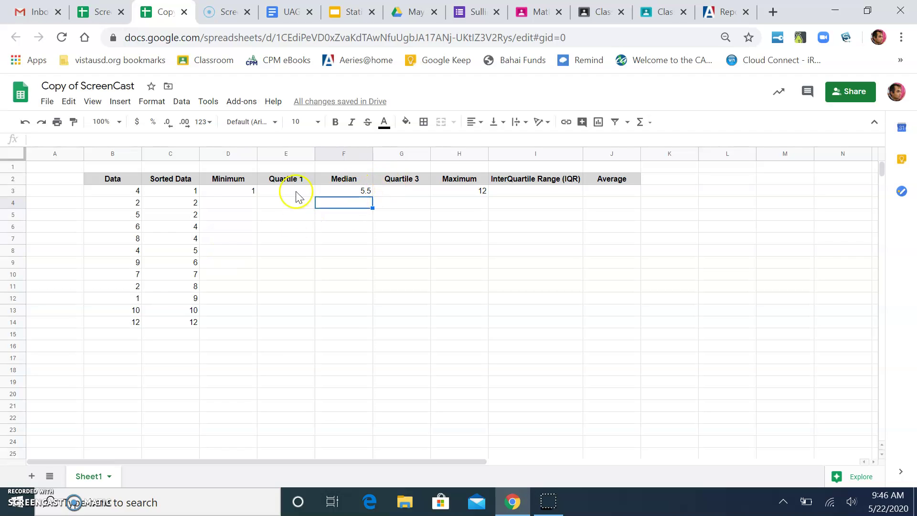
left_click(177, 193)
key("Down")
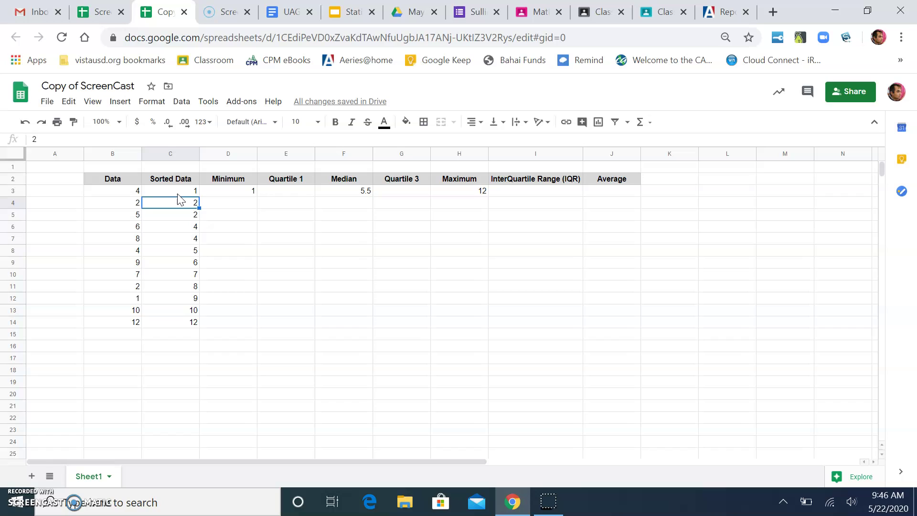
key("Down")
key("Down")
key("Down")
key("Down")
key("Down")
key("Down")
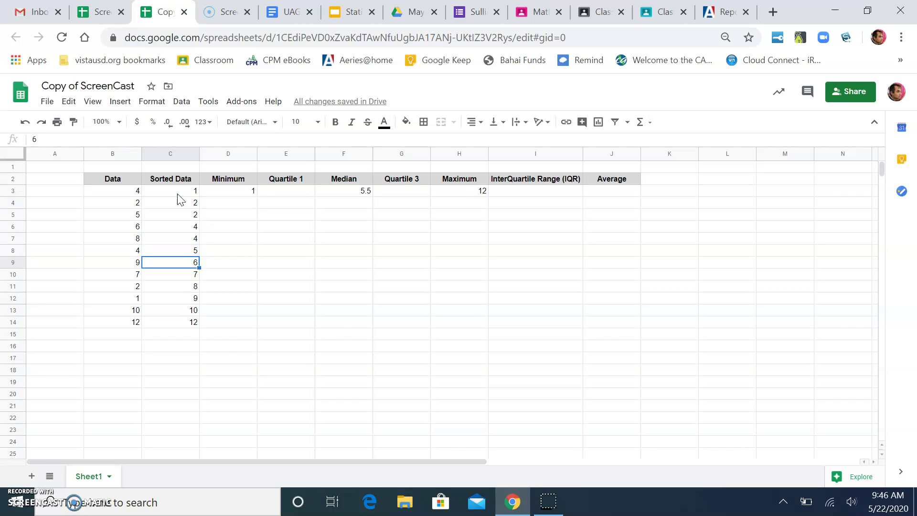
key("Down")
key("Down")
key("Down")
key("Down")
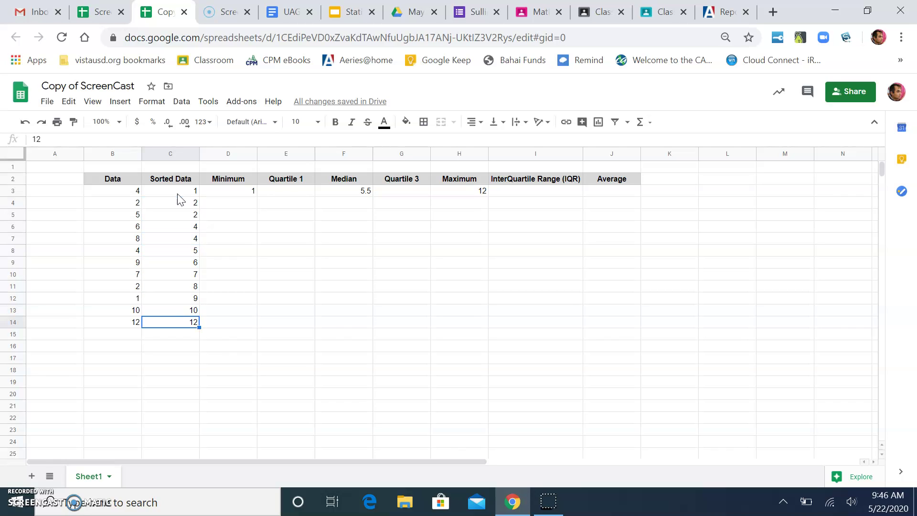
left_click(182, 194)
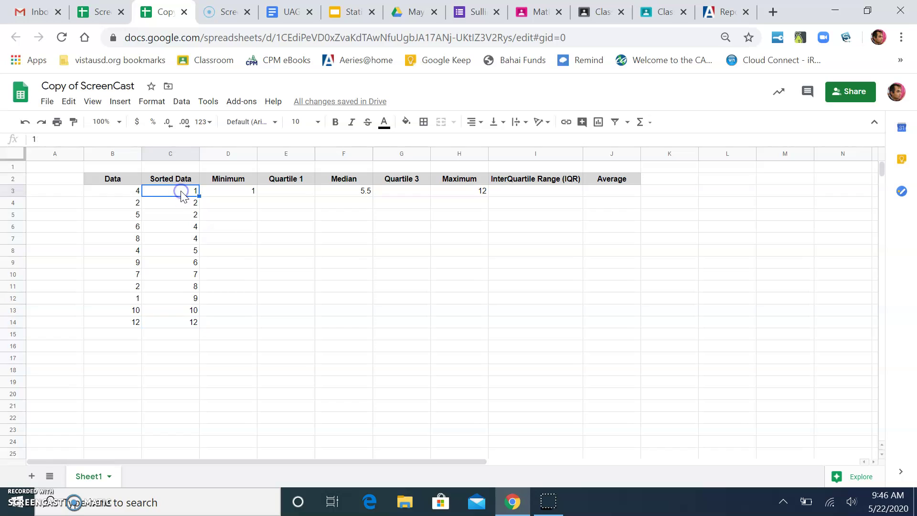
key("shift+Down")
key("shift+Down")
key("shift+Down")
key("shift+Down")
key("shift+Down")
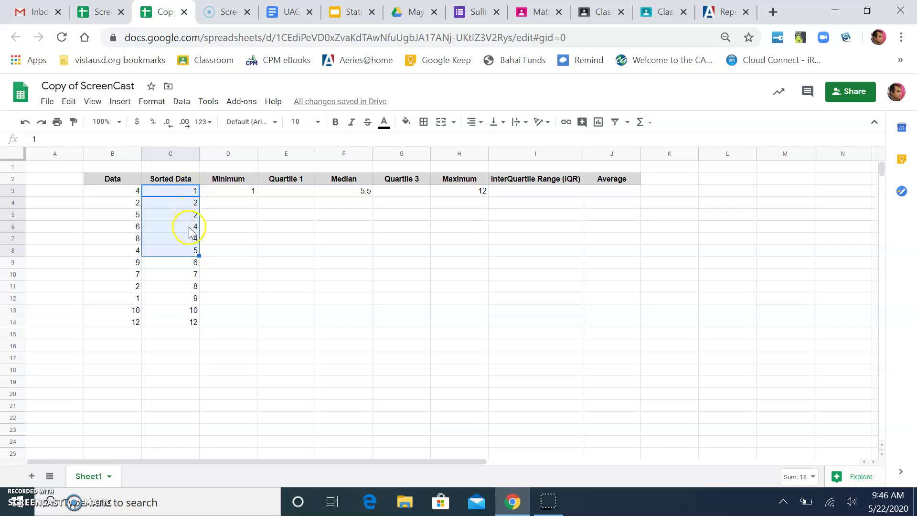
left_click(195, 253)
left_click_drag(198, 256, 194, 263)
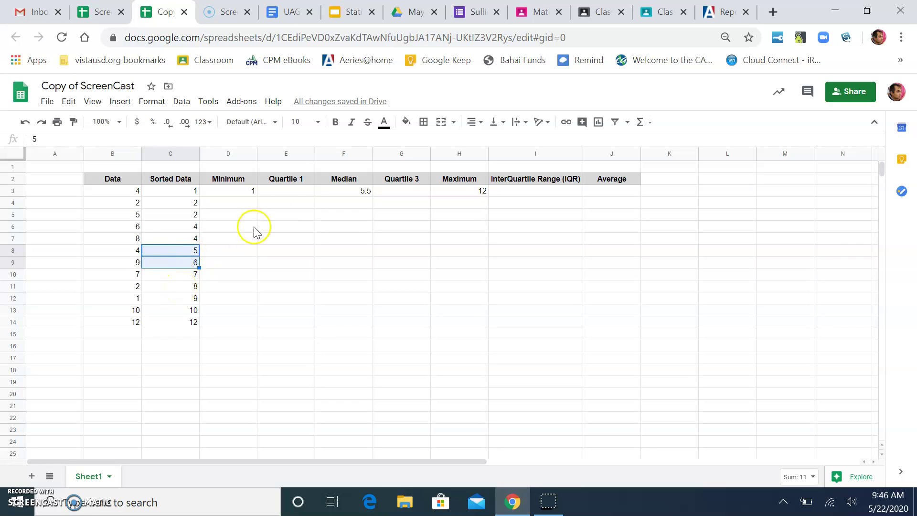
left_click(299, 193)
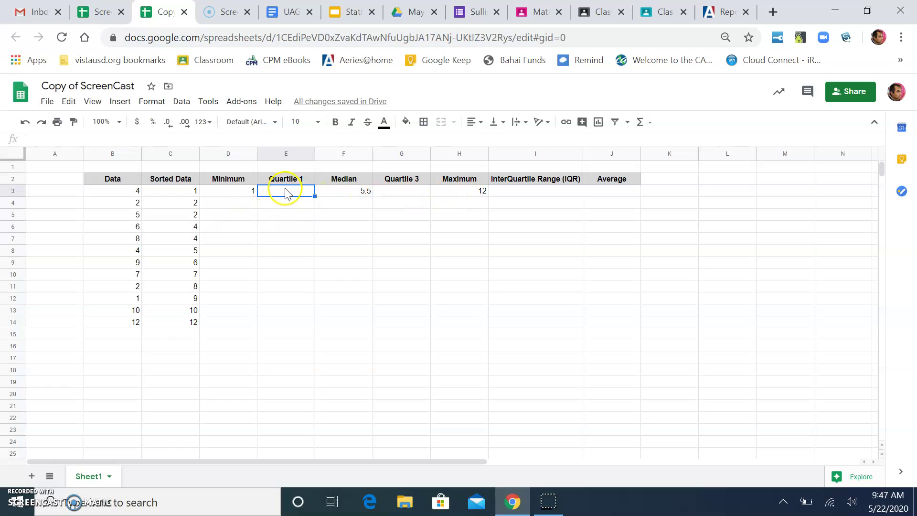
Step: Add an outer border around the whole sorted column C3:C14
left_click(198, 191)
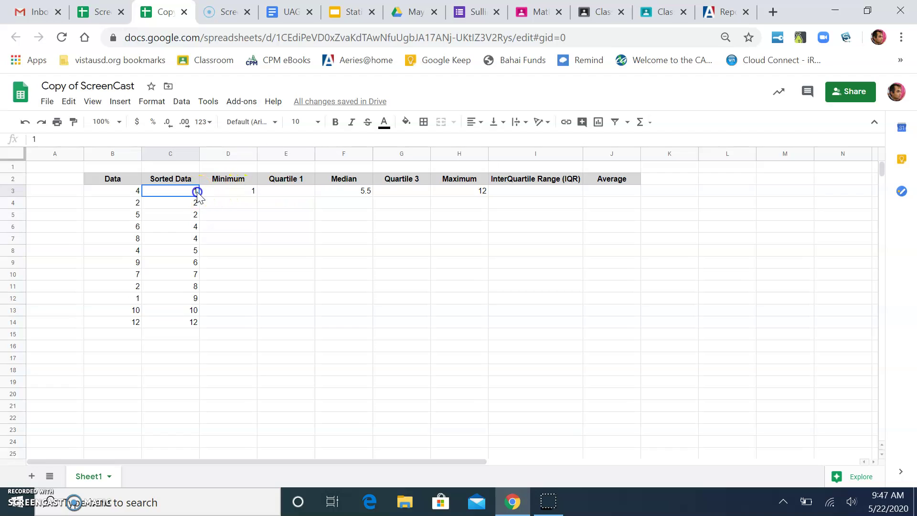
left_click(193, 321, "shift")
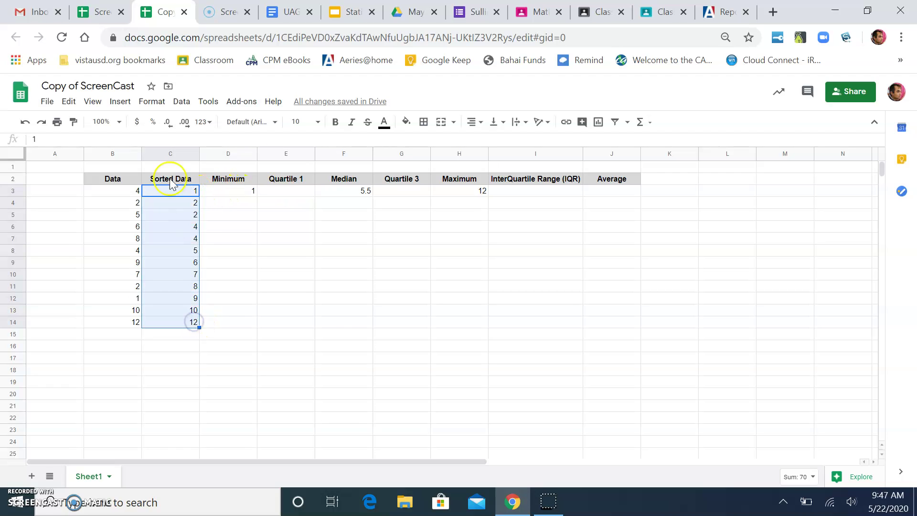
left_click(424, 121)
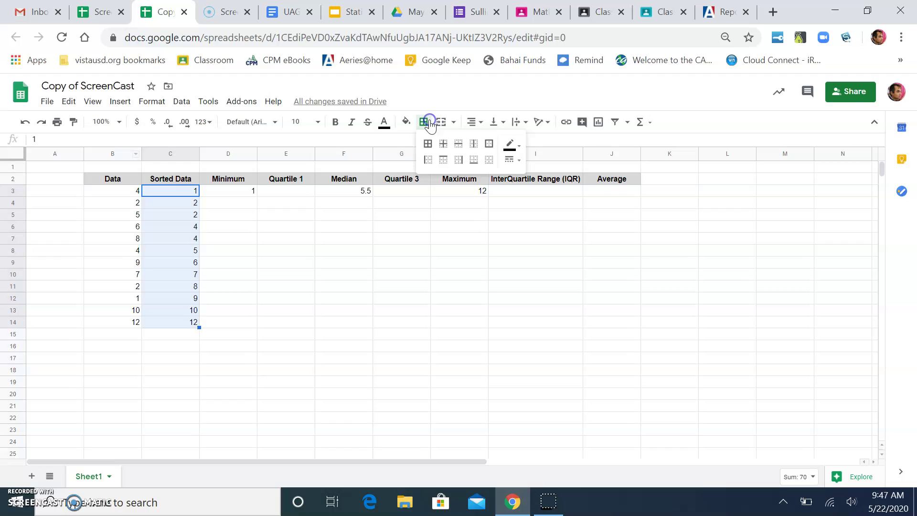
left_click(488, 144)
left_click(307, 215)
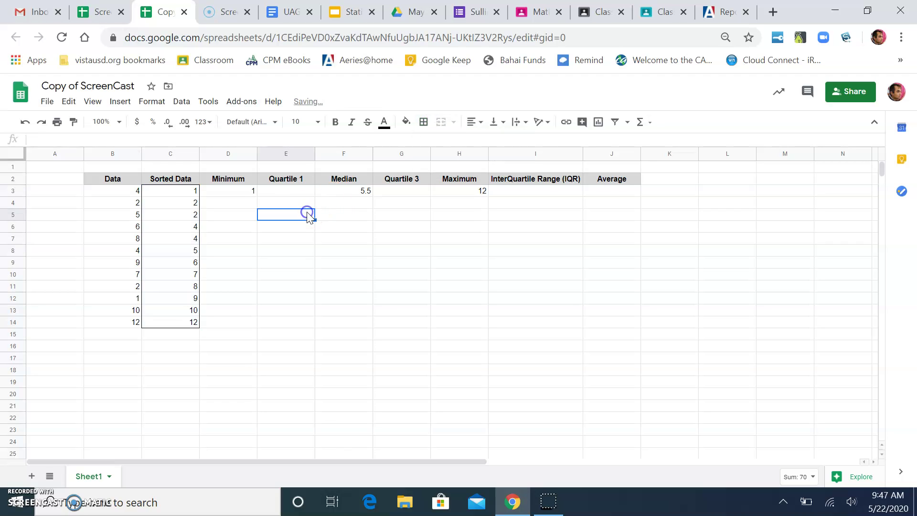
Step: Add an outer border around the lower half C3:C8, then select C3:C5
left_click(191, 194)
key("shift+Down")
key("shift+Down")
key("shift+Down")
key("shift+Down")
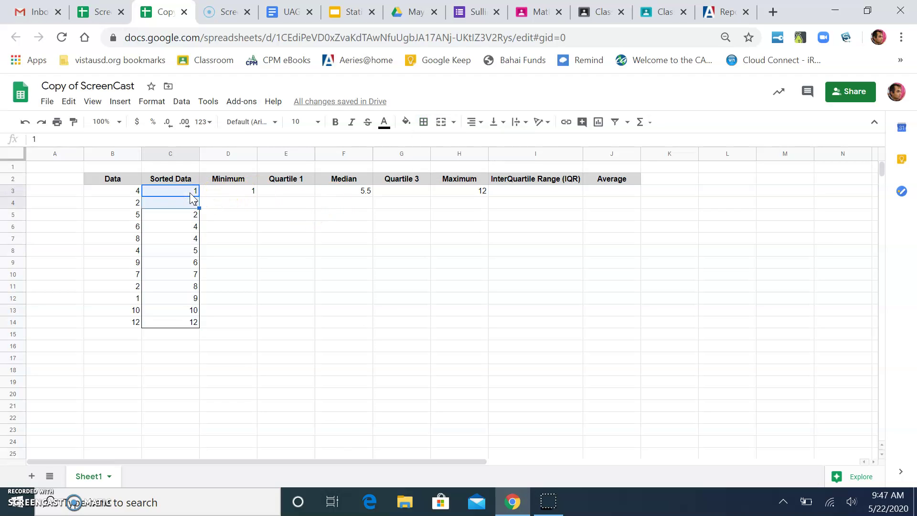
key("shift+Down")
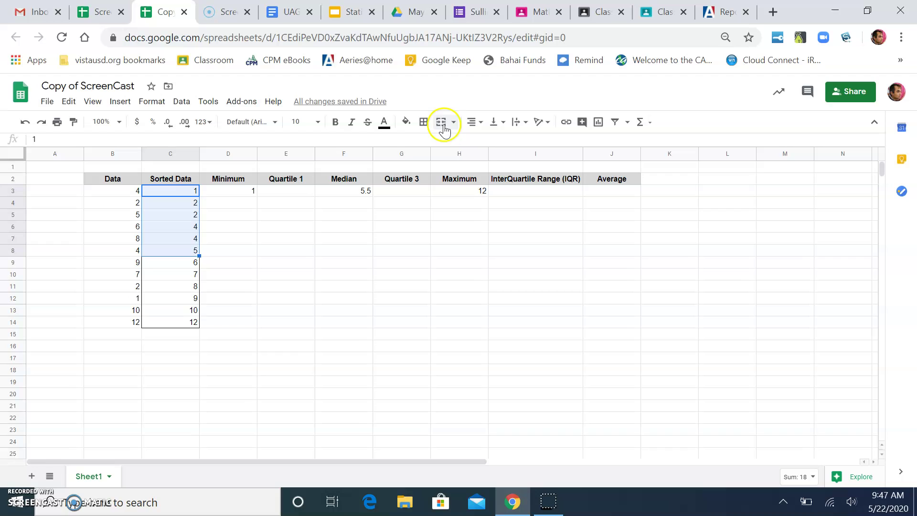
left_click(424, 123)
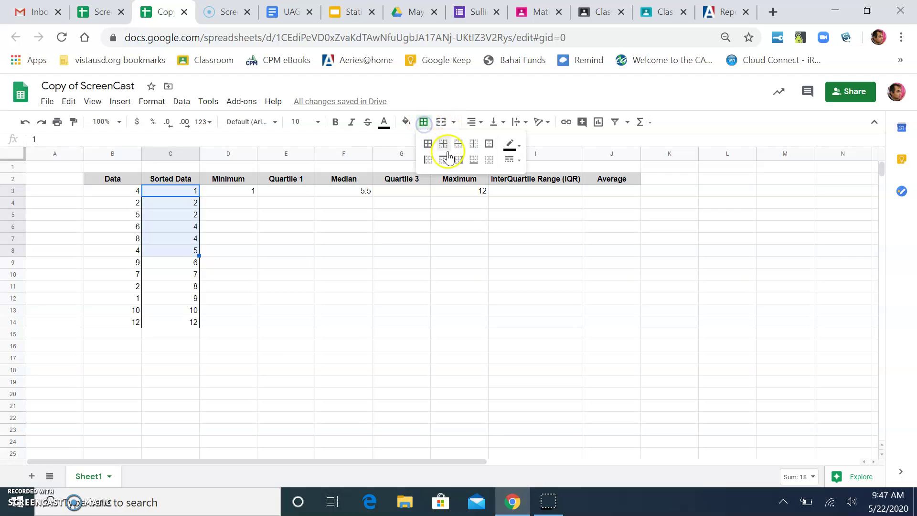
left_click(489, 143)
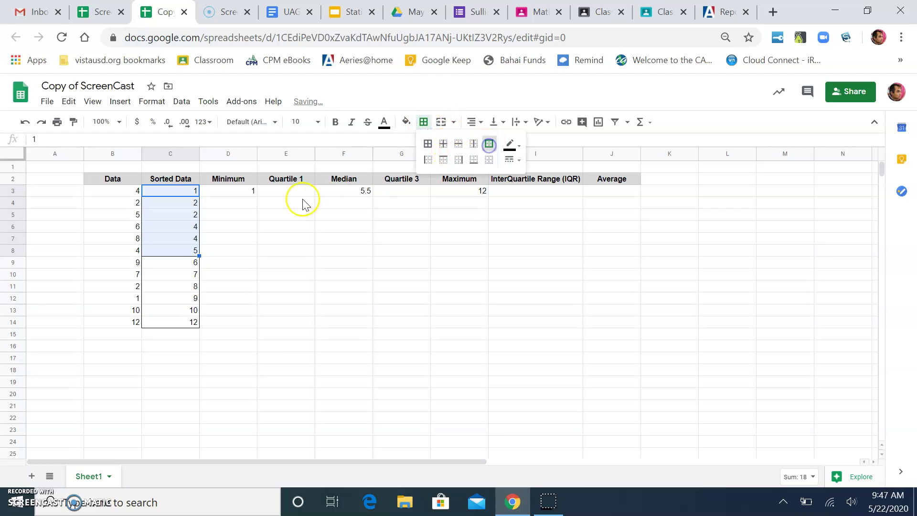
left_click(191, 190)
key("Down")
key("Down")
key("Down")
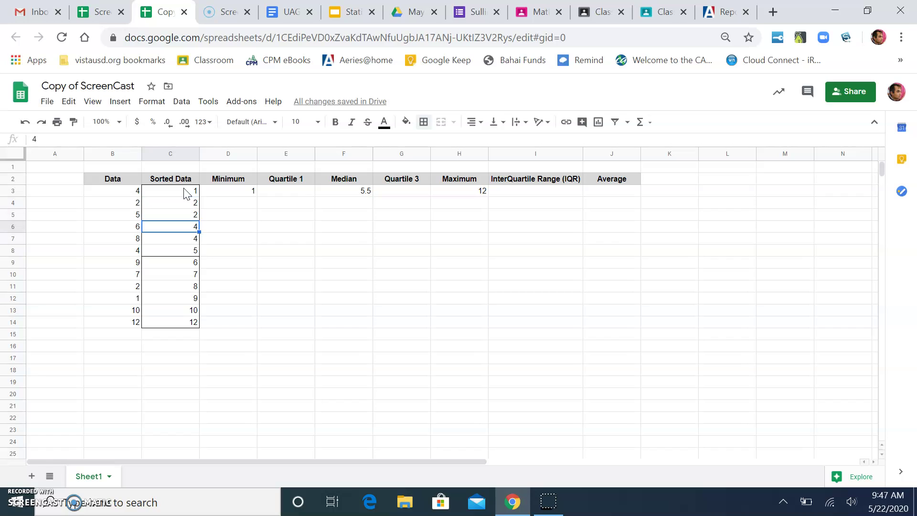
key("Down")
key("Down")
left_click(185, 191)
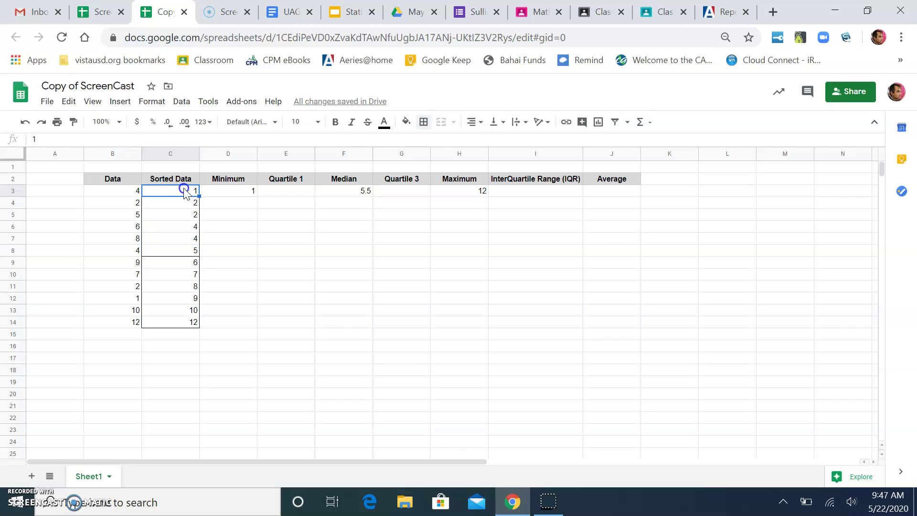
key("shift+Down")
key("shift+Down")
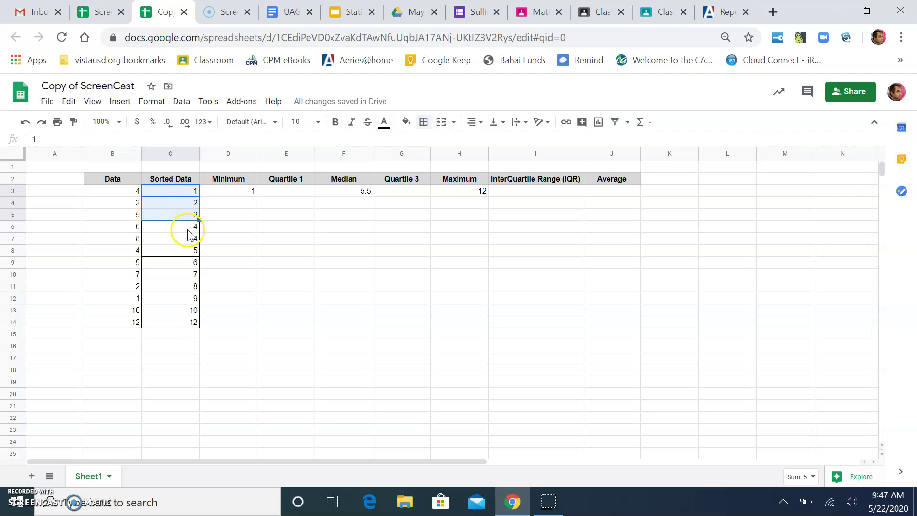
Step: Fill C3:C5 light blue and C6:C8 a darker blue
left_click(408, 122)
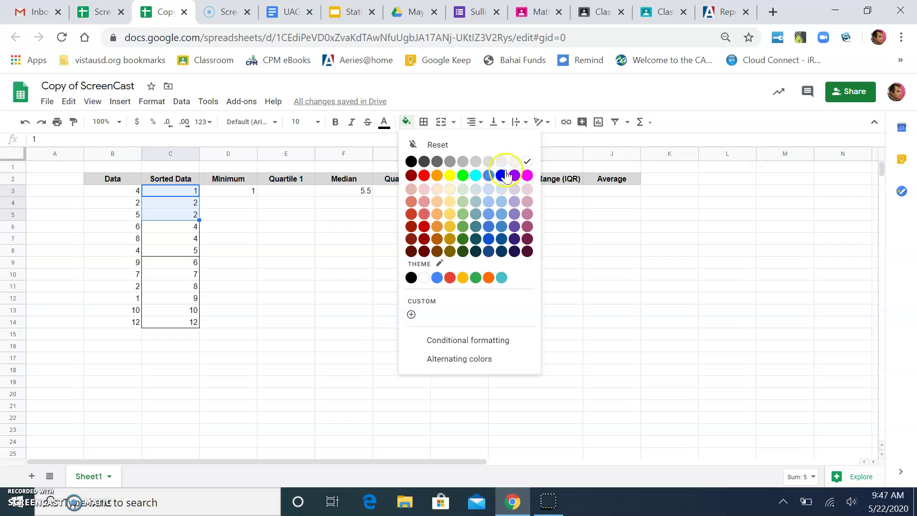
left_click(502, 189)
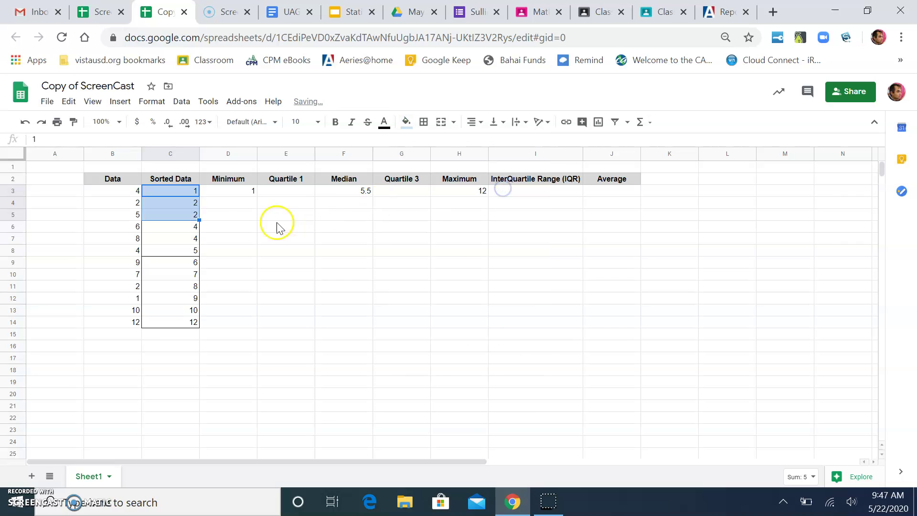
left_click(186, 228)
left_click(190, 250, "shift")
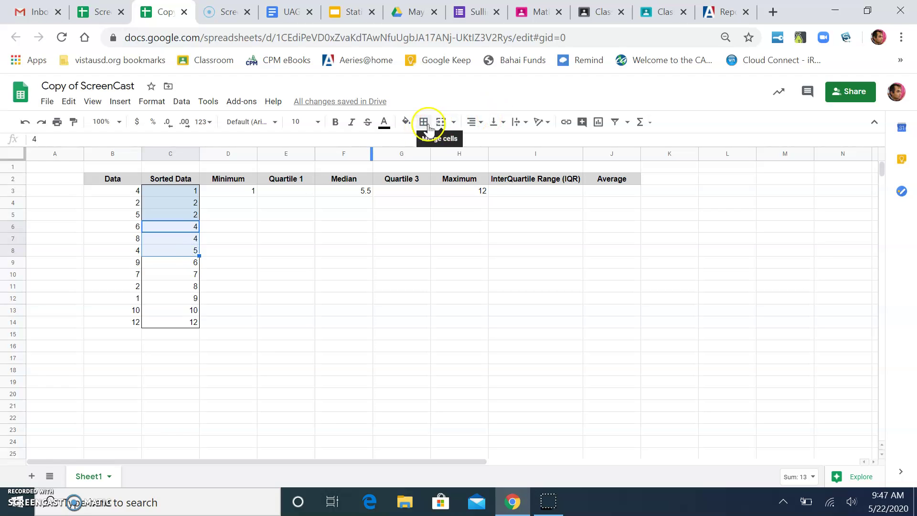
left_click(407, 123)
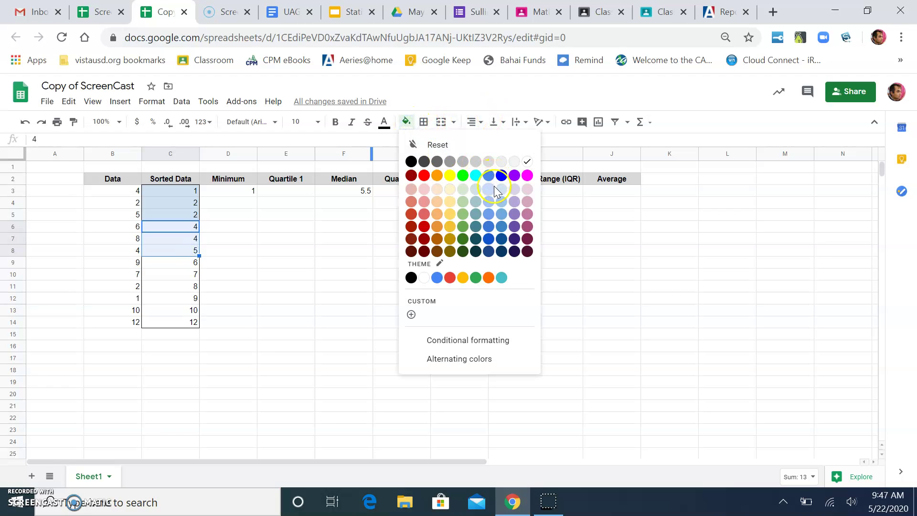
left_click(503, 205)
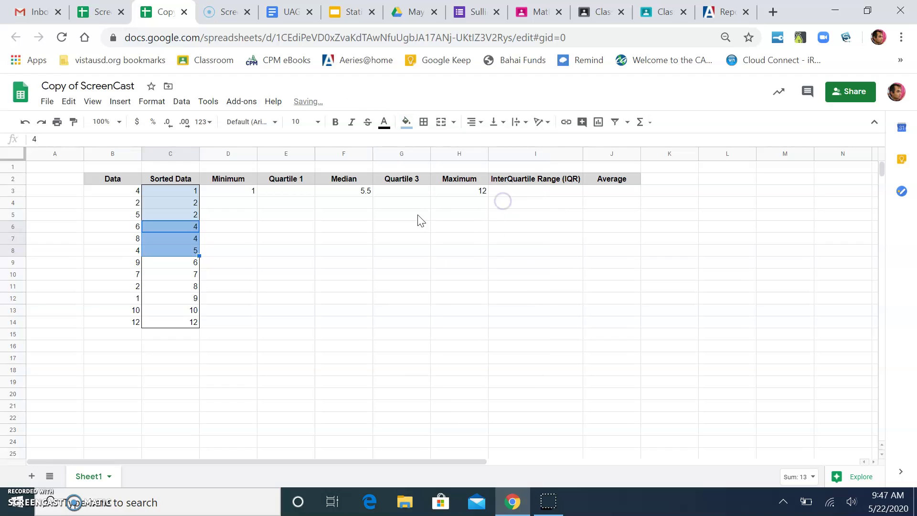
left_click(215, 242)
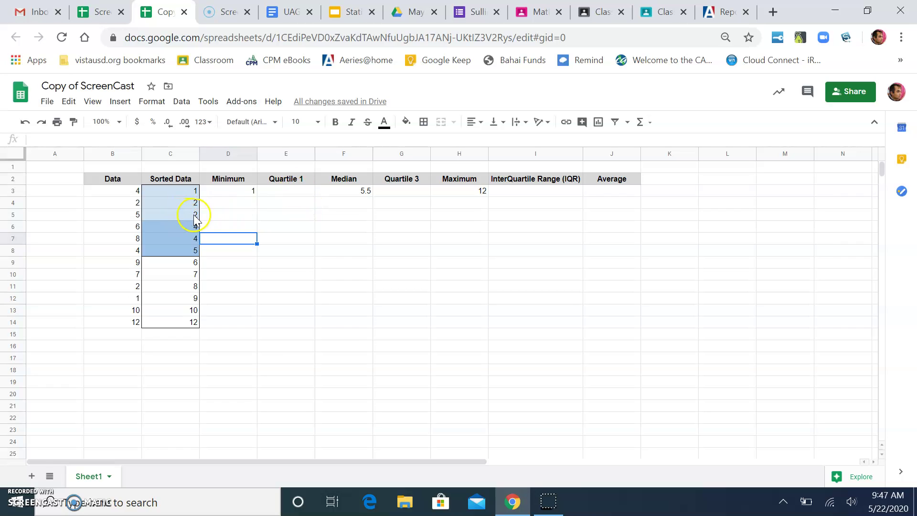
left_click_drag(190, 215, 193, 227)
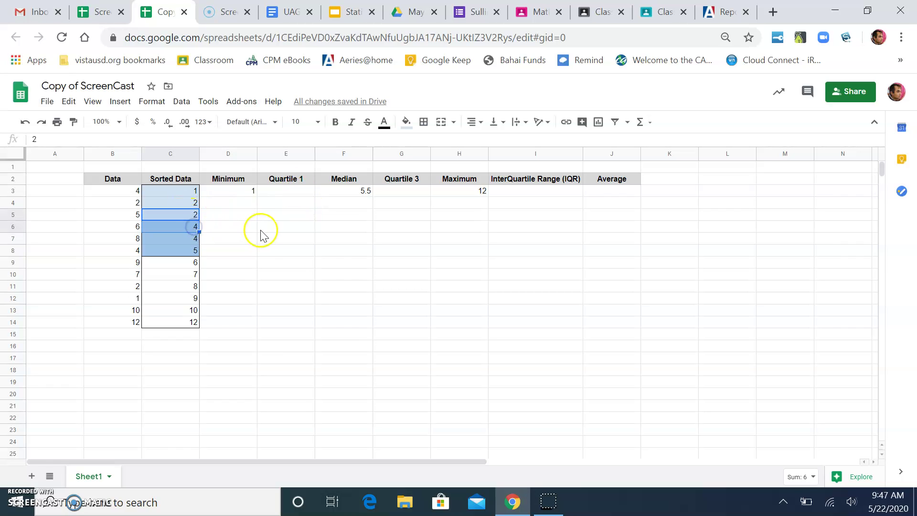
Step: Type 3 into Quartile 1 (E3) and highlight the middle pair 2 and 4 in C5:C6
left_click(300, 191)
type("3")
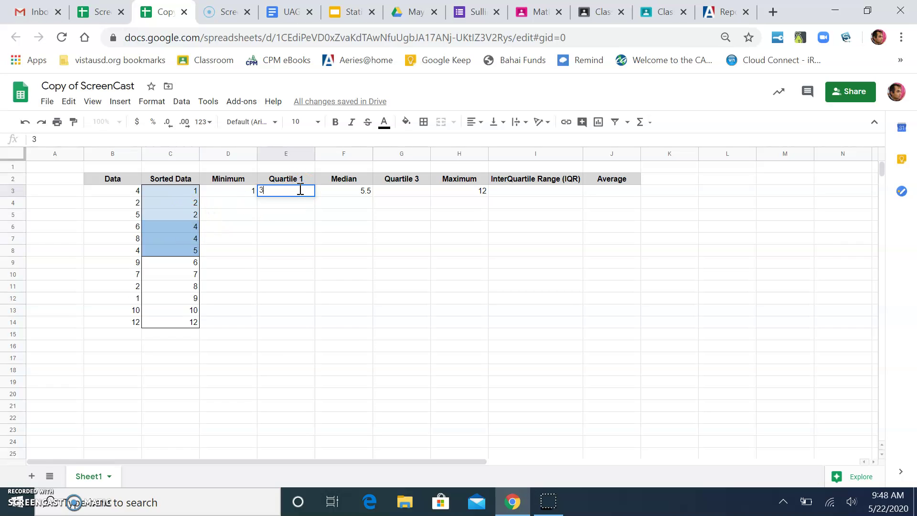
left_click_drag(188, 213, 187, 228)
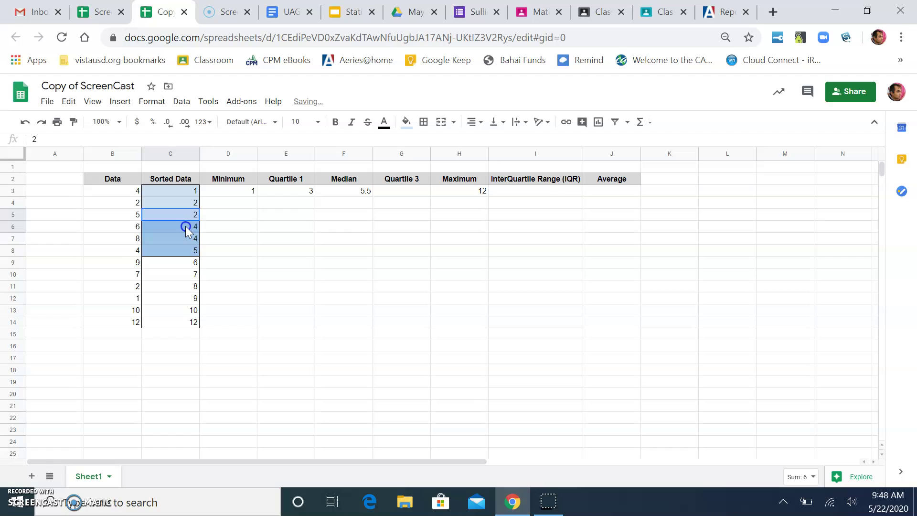
left_click(407, 121)
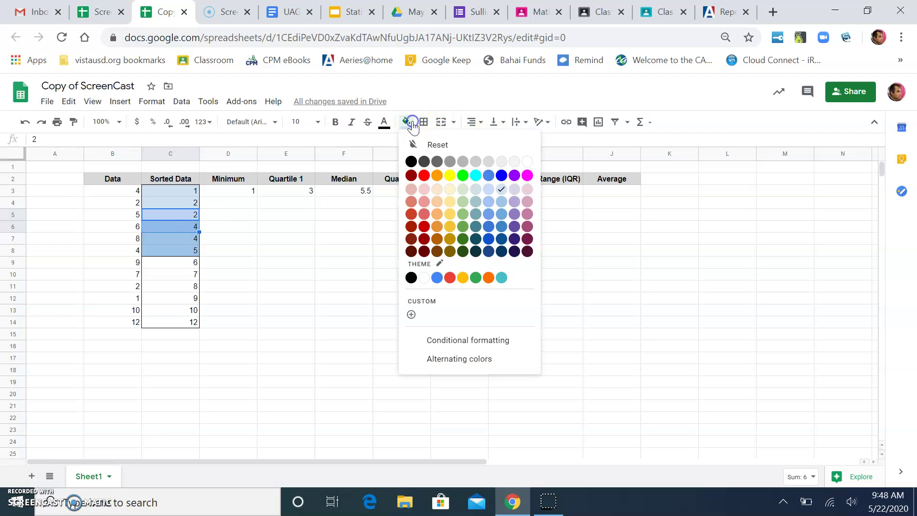
left_click(406, 121)
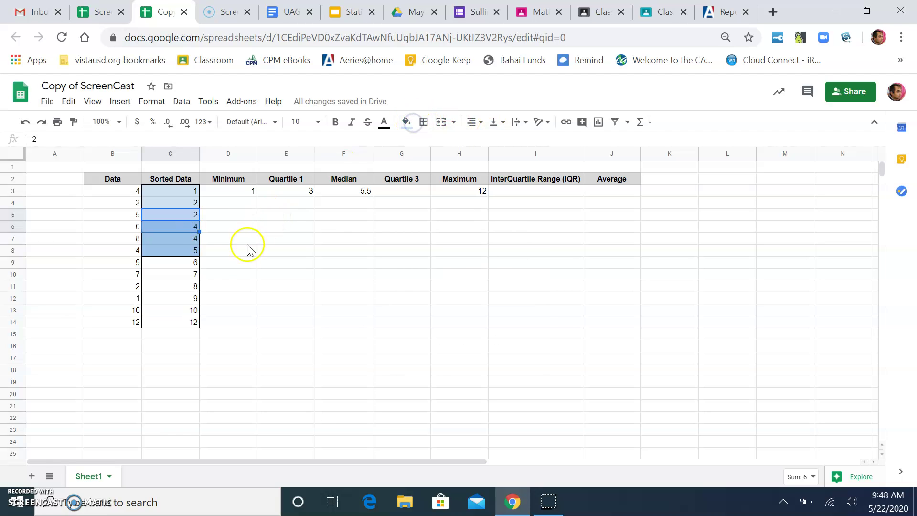
left_click(222, 265)
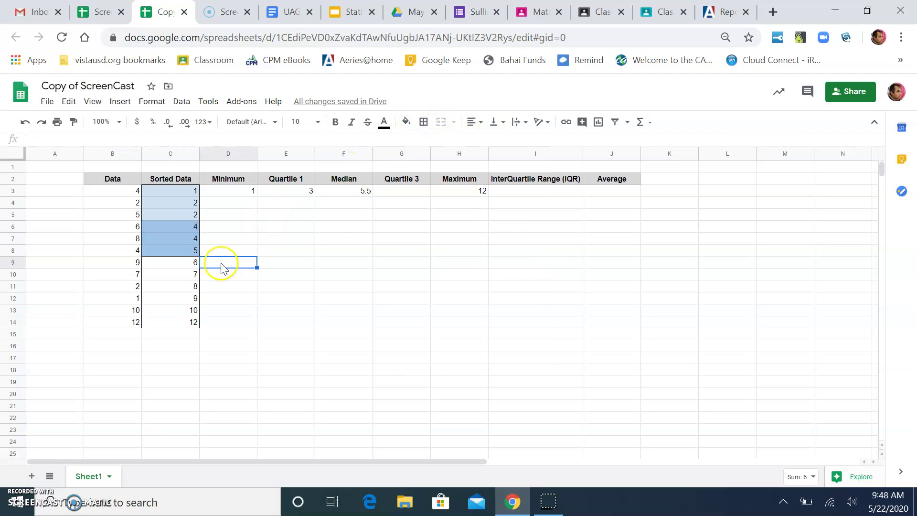
Step: Fill the sorted values 6, 7, 8 (C9:C11) light peach
left_click(406, 191)
left_click_drag(184, 265, 181, 287)
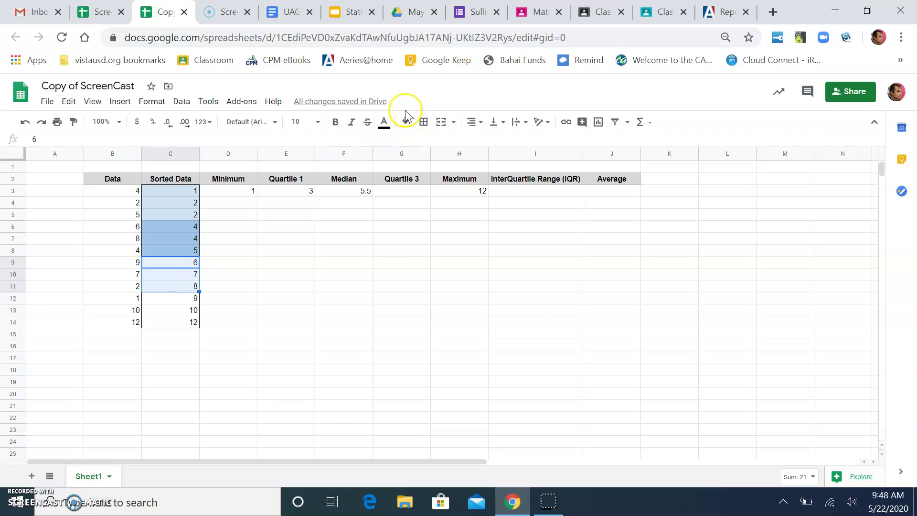
left_click(405, 123)
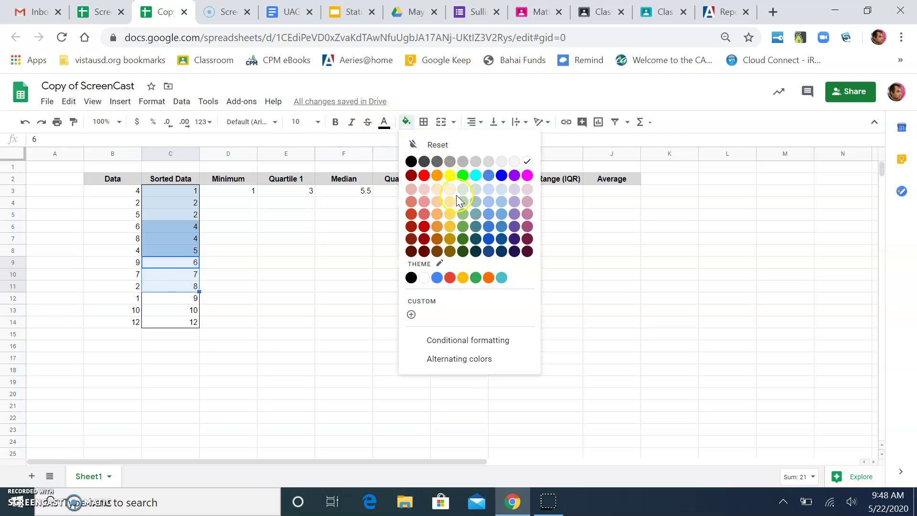
left_click(428, 193)
Step: Fill 9, 10, 12 (C12:C14) light orange and mark the middle pair 8 and 9
left_click(185, 298)
left_click_drag(185, 299, 186, 322)
left_click(405, 123)
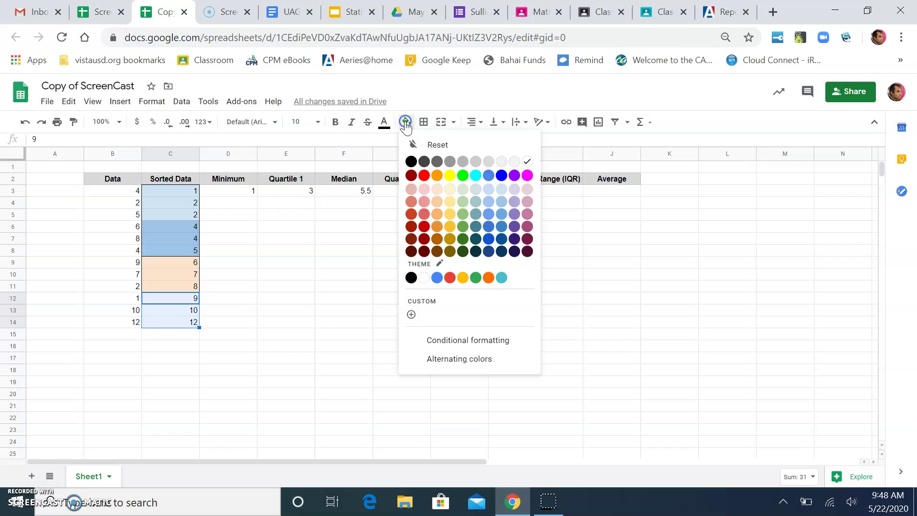
left_click(437, 202)
left_click(223, 275)
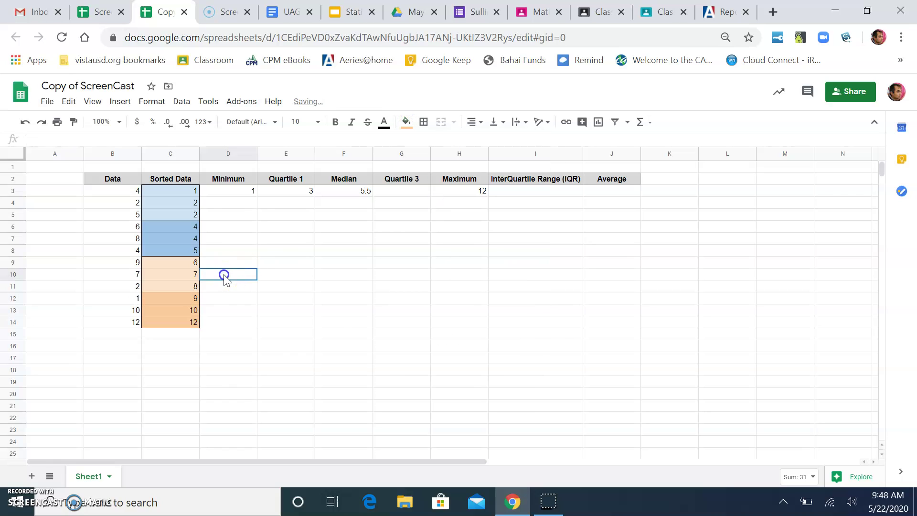
left_click_drag(185, 291, 183, 311)
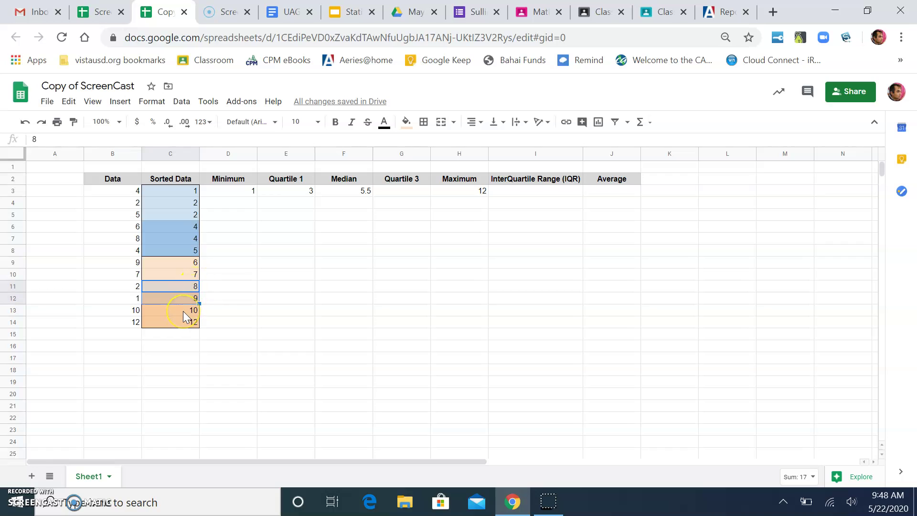
left_click(215, 298)
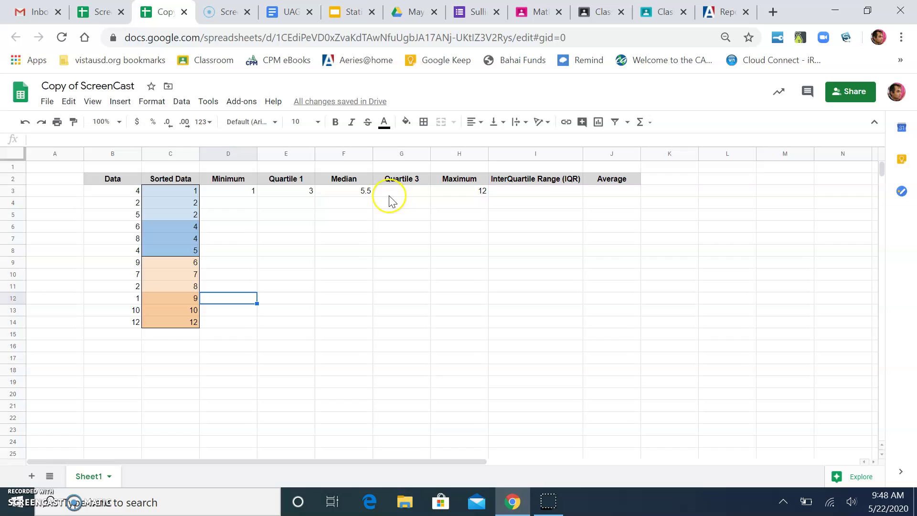
Step: Enter 8.5 as Quartile 3 in G3
left_click(407, 191)
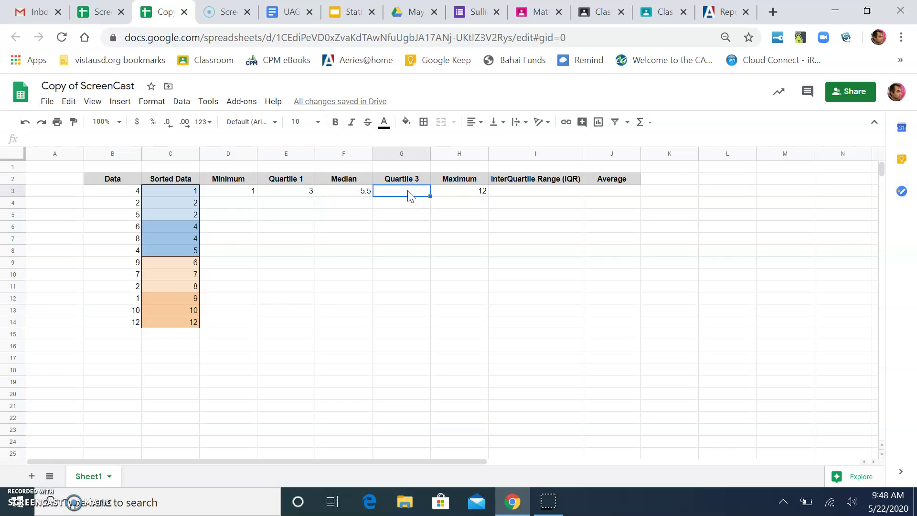
type("8.5")
key("Return")
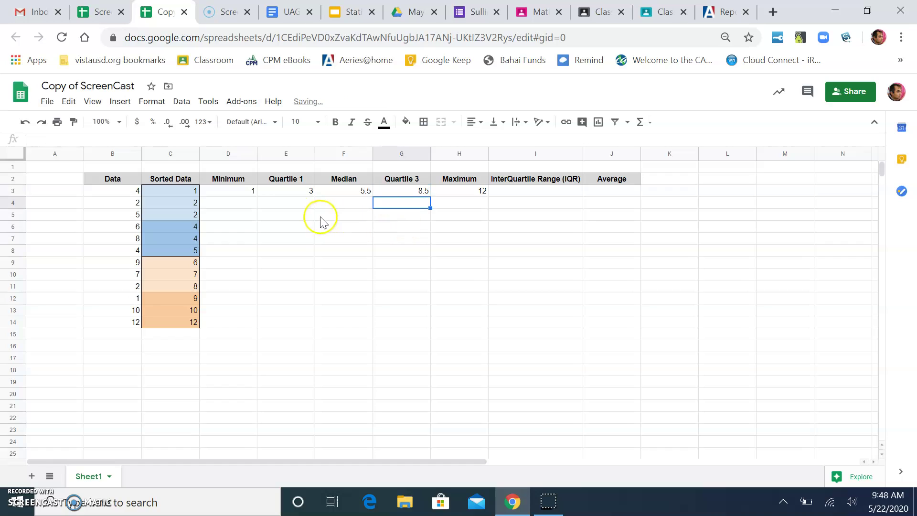
Step: Review the statistics row from Minimum to Maximum (D3:H3)
left_click(229, 181)
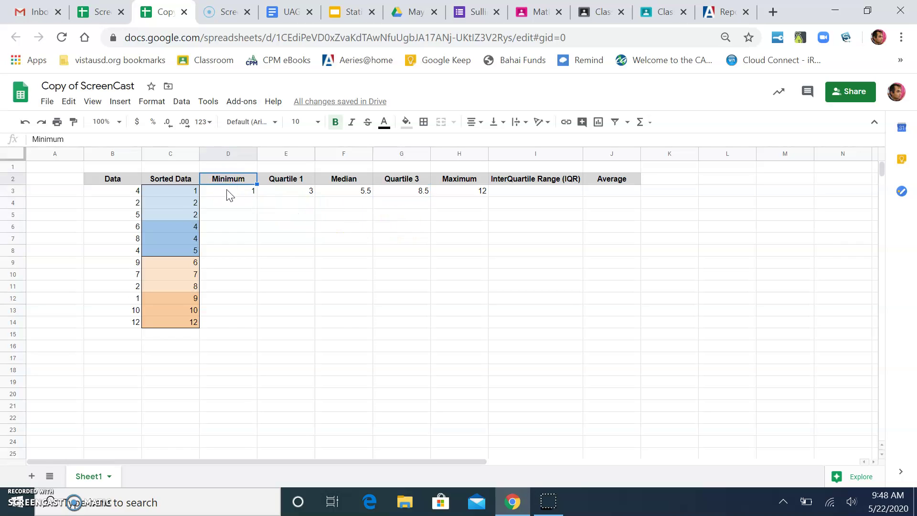
left_click(229, 195)
key("shift+Right")
key("shift+Right")
key("shift+Right")
key("shift+Right")
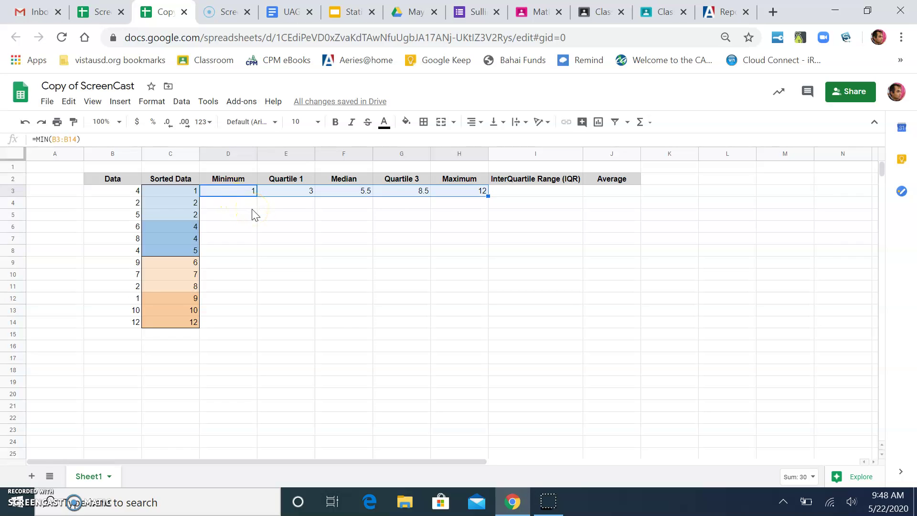
left_click(516, 190)
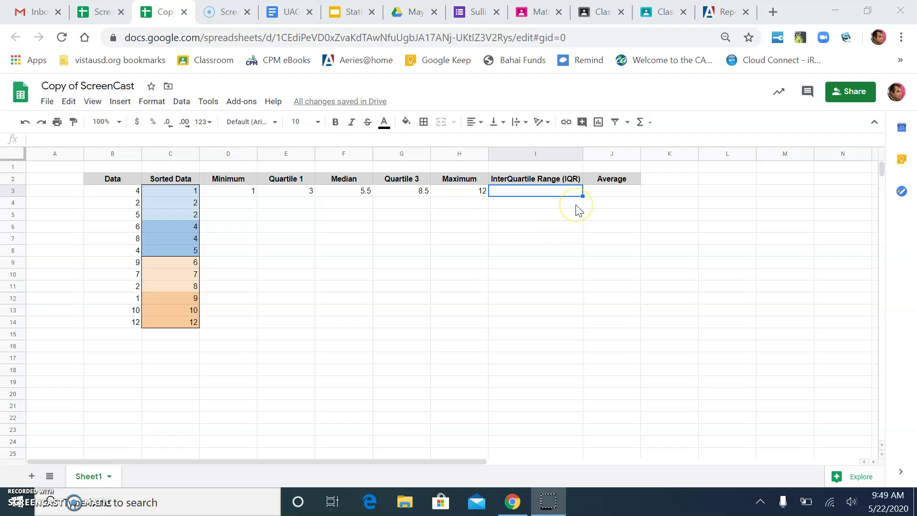
Step: Enter =G3-E3 in the InterQuartile Range cell I3, giving 5.5
left_click(554, 193)
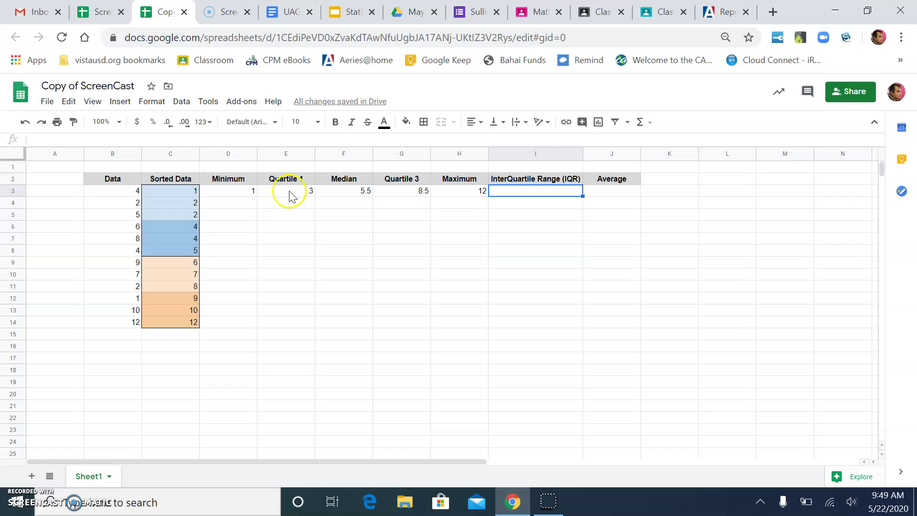
double_click(542, 190)
type("=")
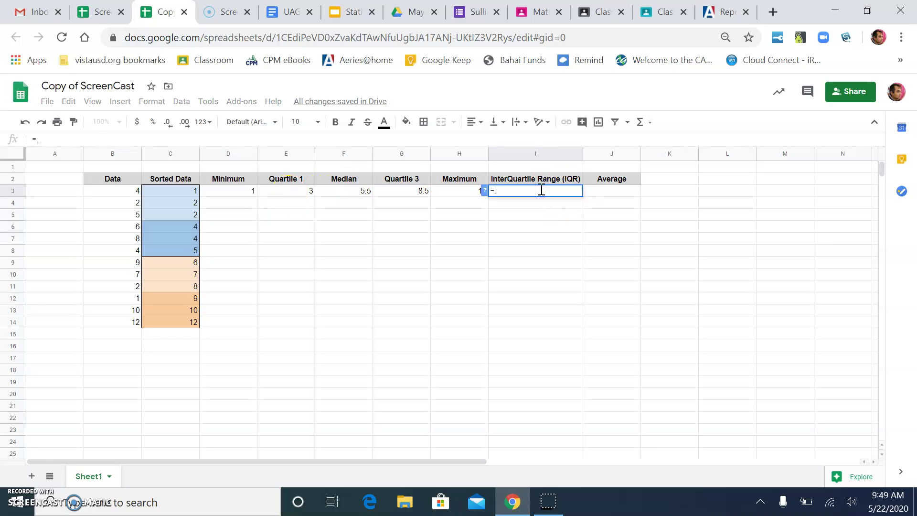
left_click(401, 191)
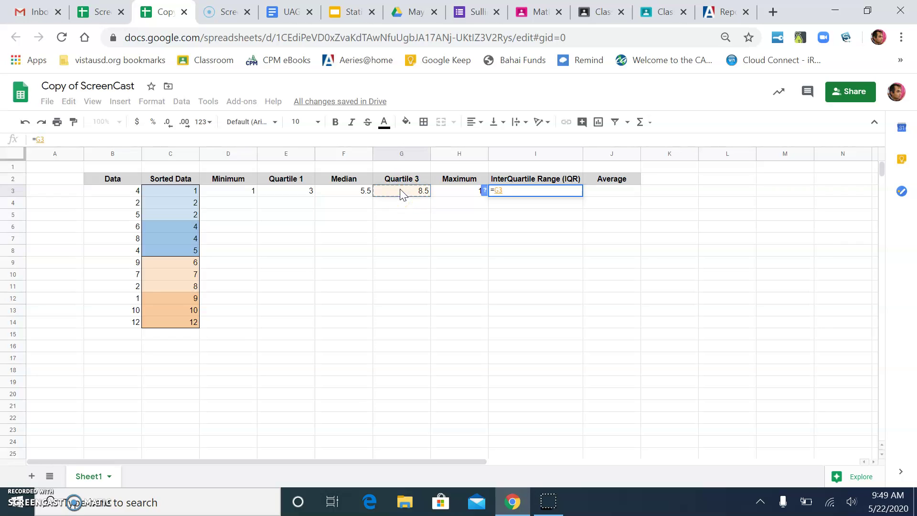
type("-")
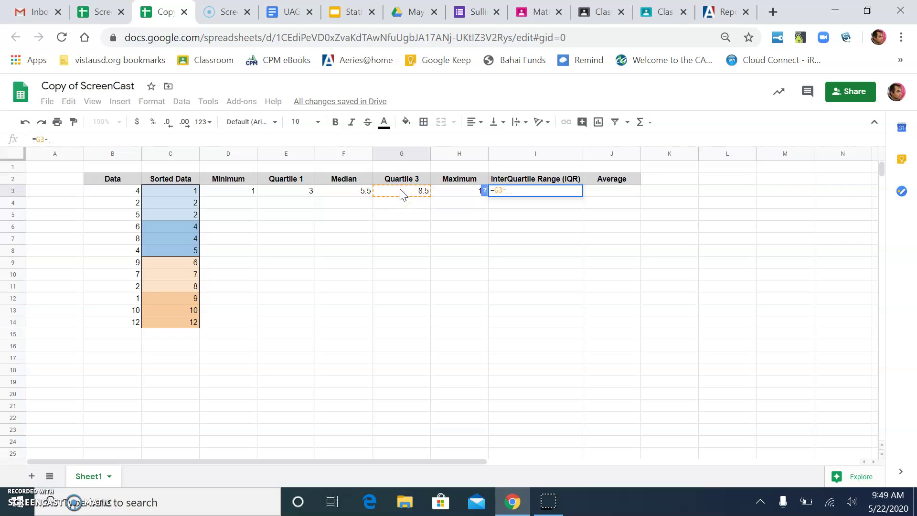
left_click(274, 183)
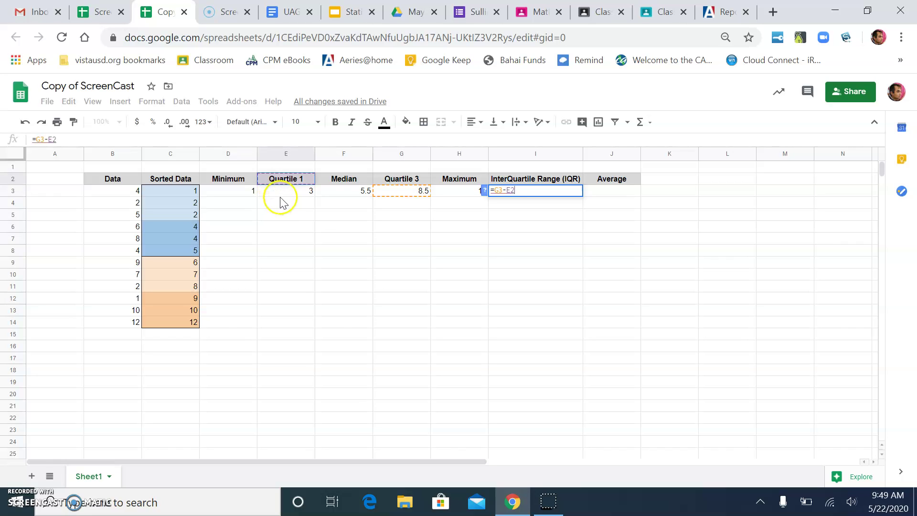
left_click(286, 194)
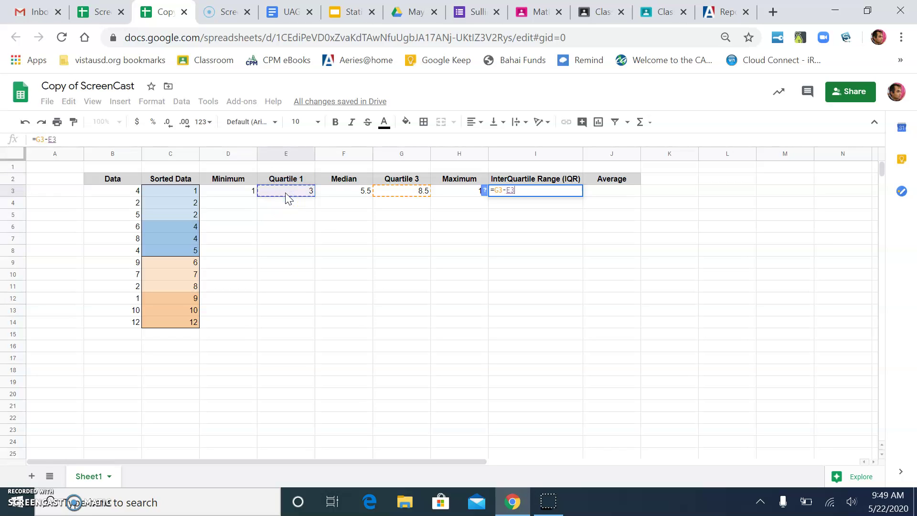
key("Return")
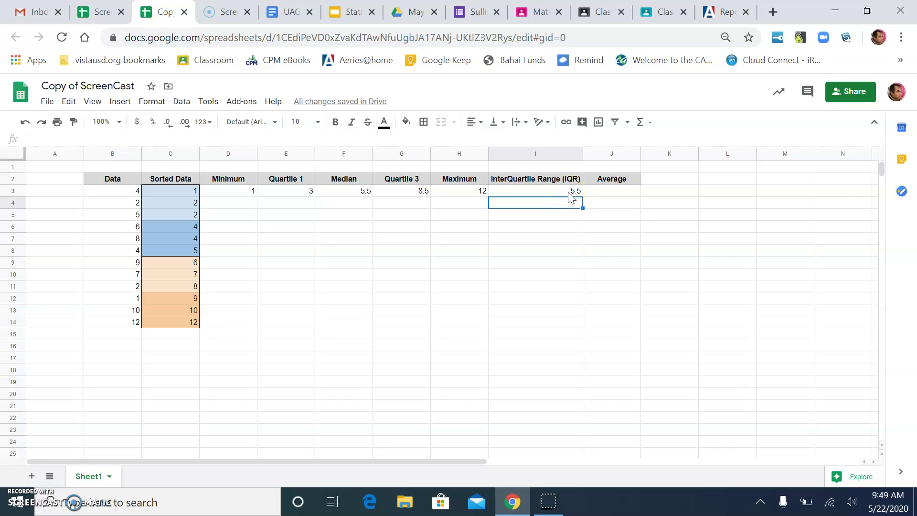
Step: Enter an AVERAGE formula over the Data values in J3, showing 5.833333333
left_click(611, 191)
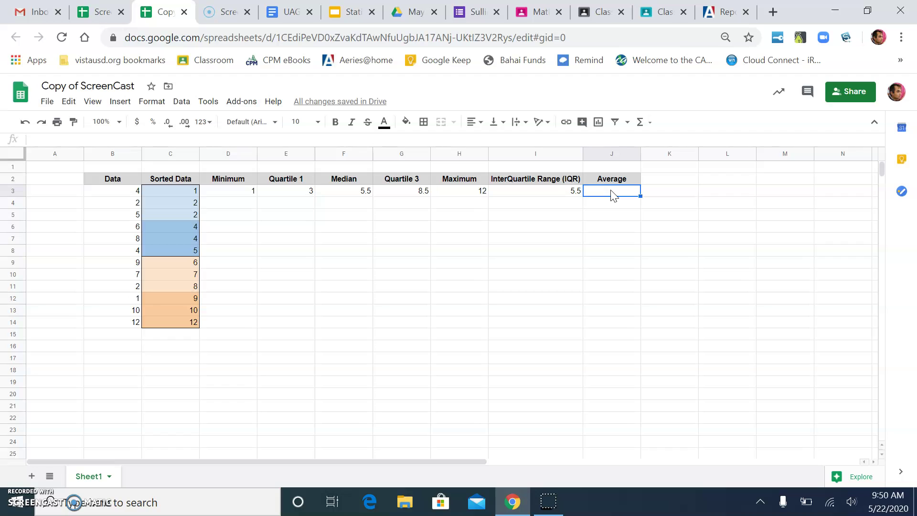
type("=")
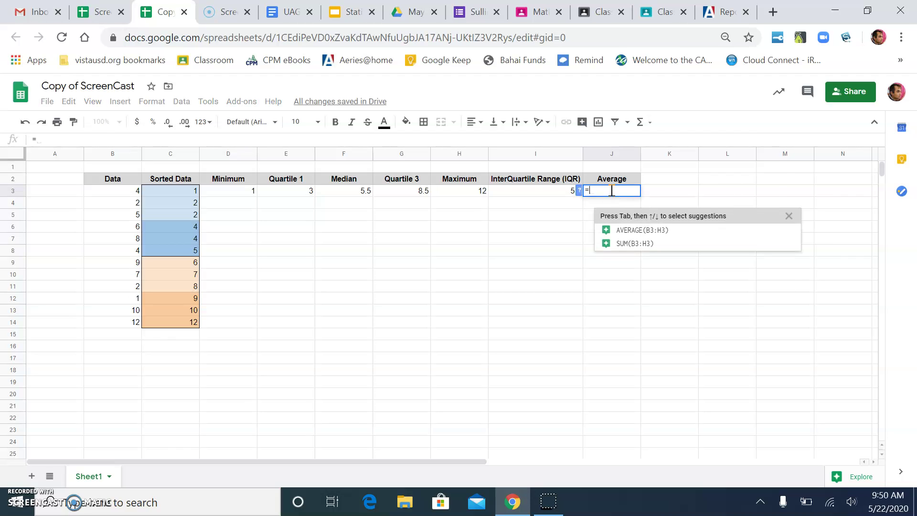
type("aver")
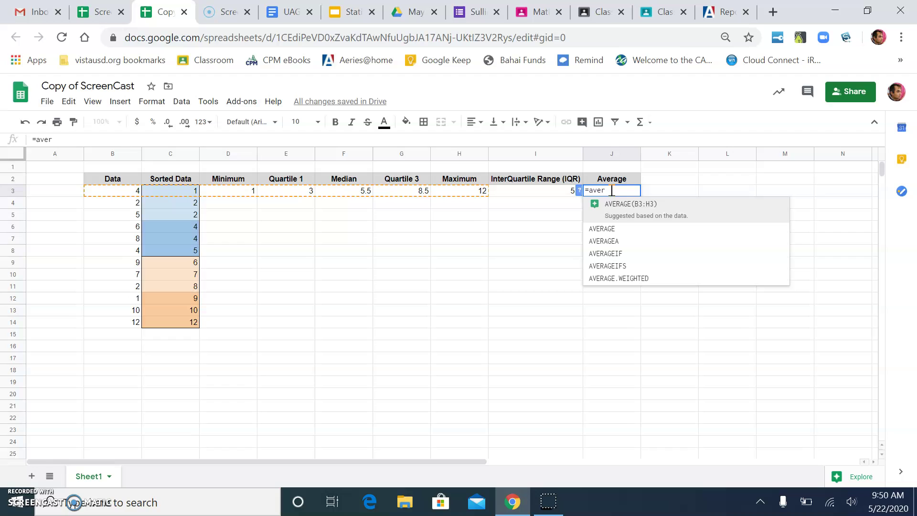
left_click(618, 216)
left_click(608, 222)
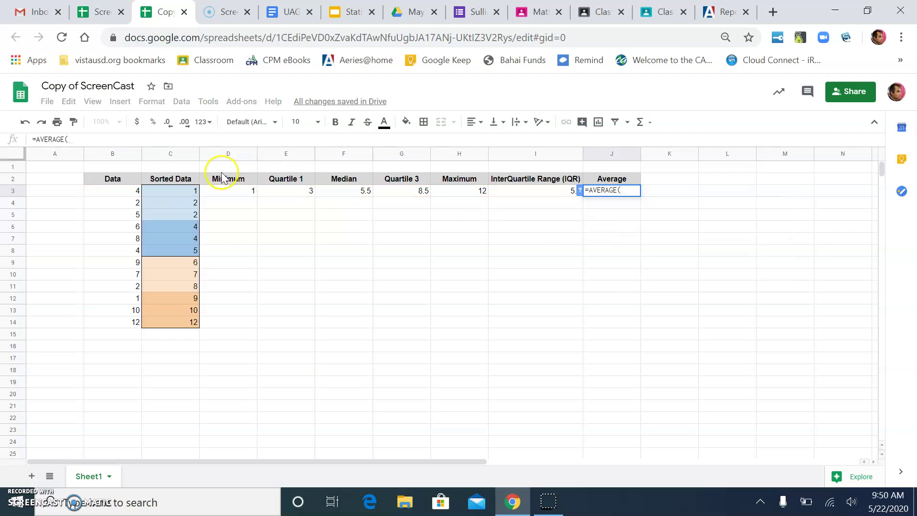
left_click_drag(137, 193, 125, 323)
key("Return")
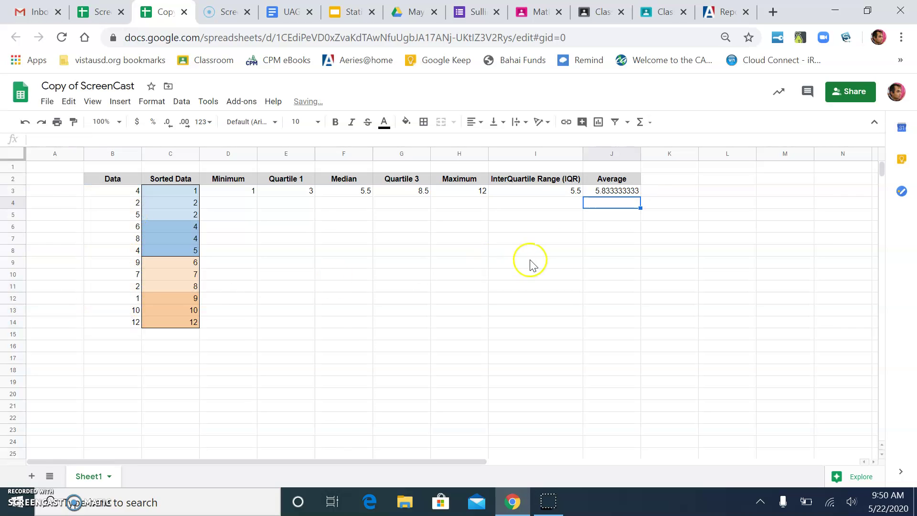